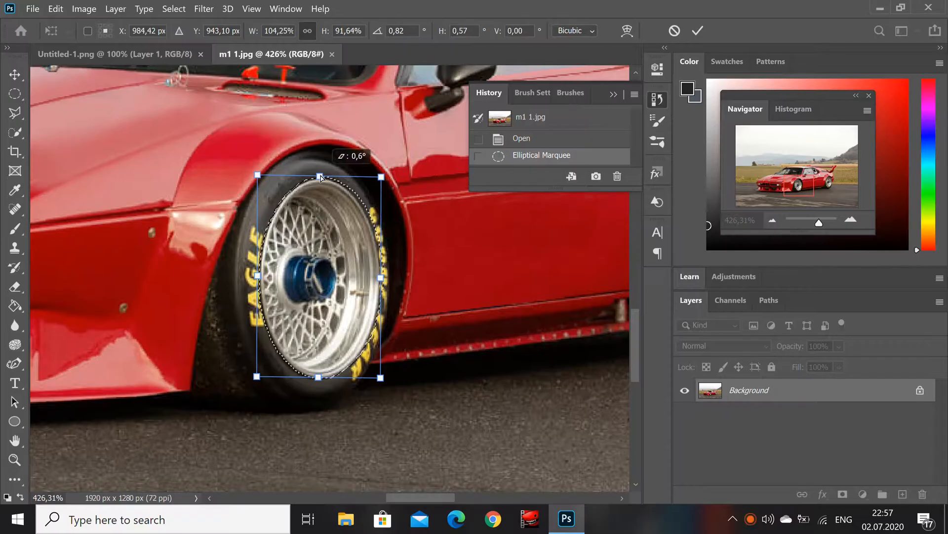
Step: Fit the transformed elliptical selection to the front wheel's rim and copy the rim onto a new layer
drag(318, 378, 321, 378)
drag(381, 278, 379, 277)
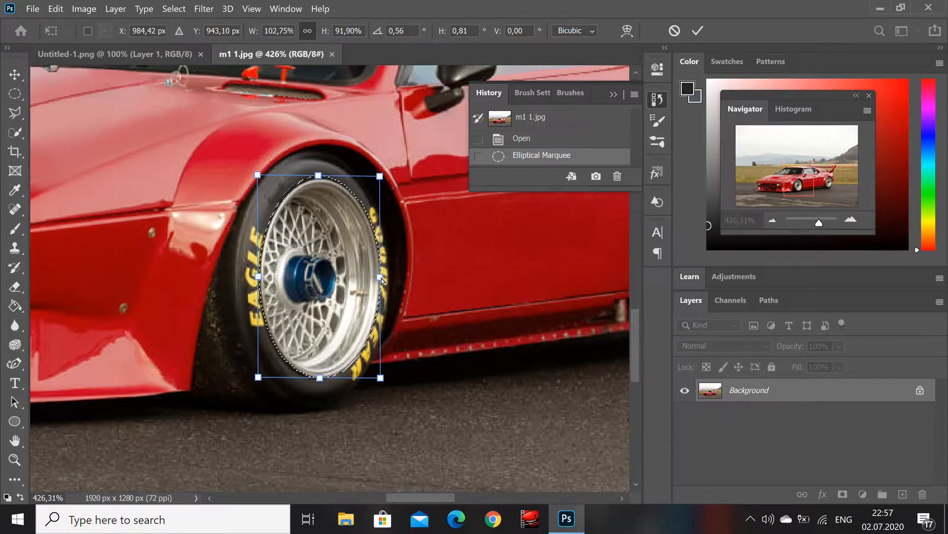
click(697, 30)
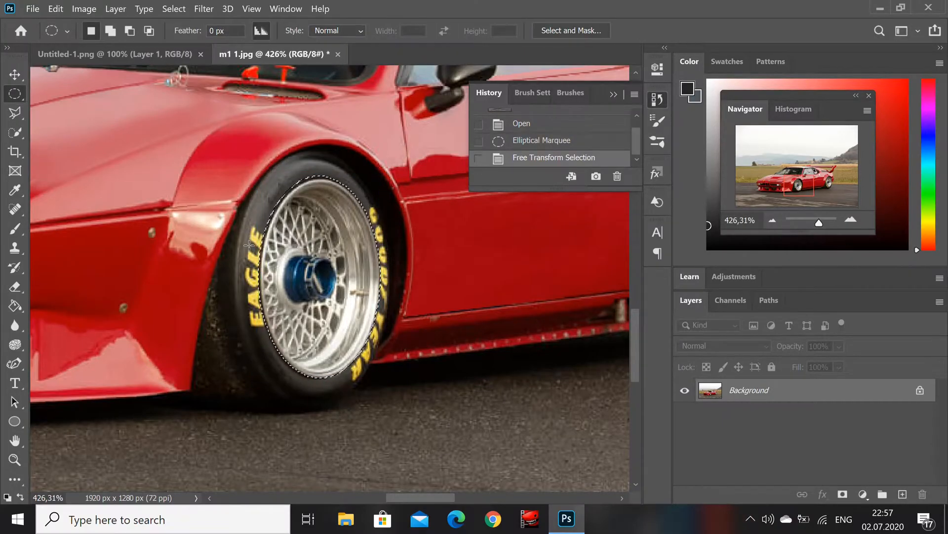
key(ctrl+d)
key(ctrl+v)
click(18, 80)
right_click(288, 252)
click(16, 94)
right_click(357, 261)
click(395, 399)
drag(390, 379, 425, 436)
drag(383, 377, 354, 354)
drag(400, 417, 382, 390)
drag(355, 349, 360, 352)
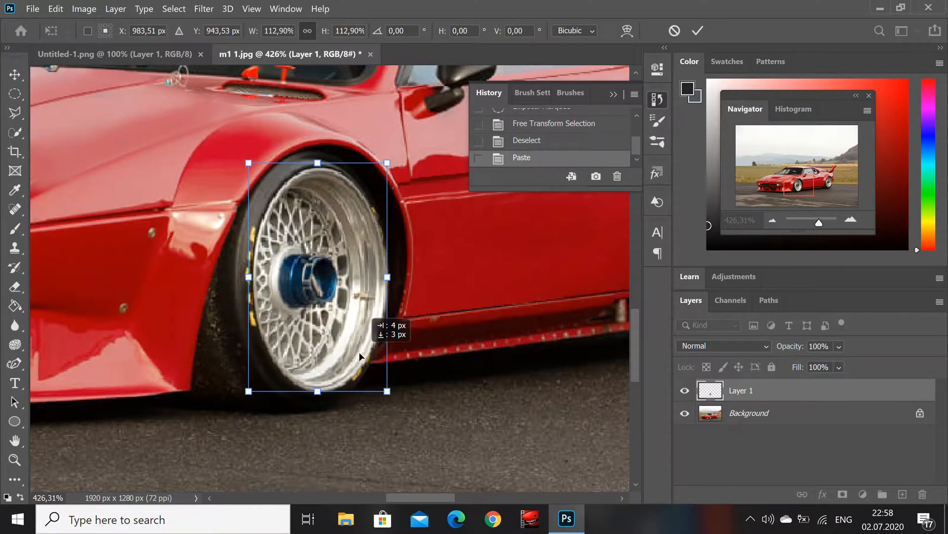
click(675, 30)
Step: Hide Layer 1 and copy the whole front tire from the Background onto its own layer with a Polygonal Lasso outline
click(685, 390)
click(751, 415)
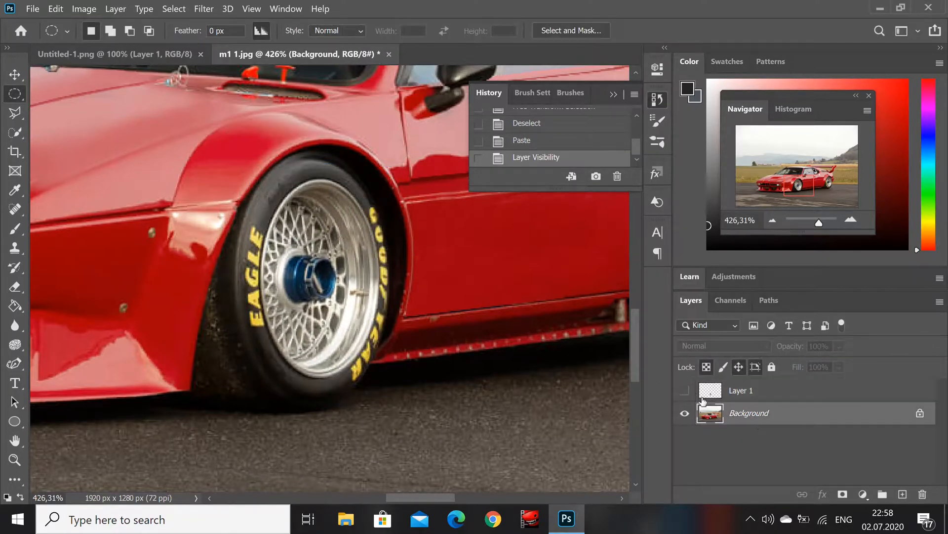
key(l)
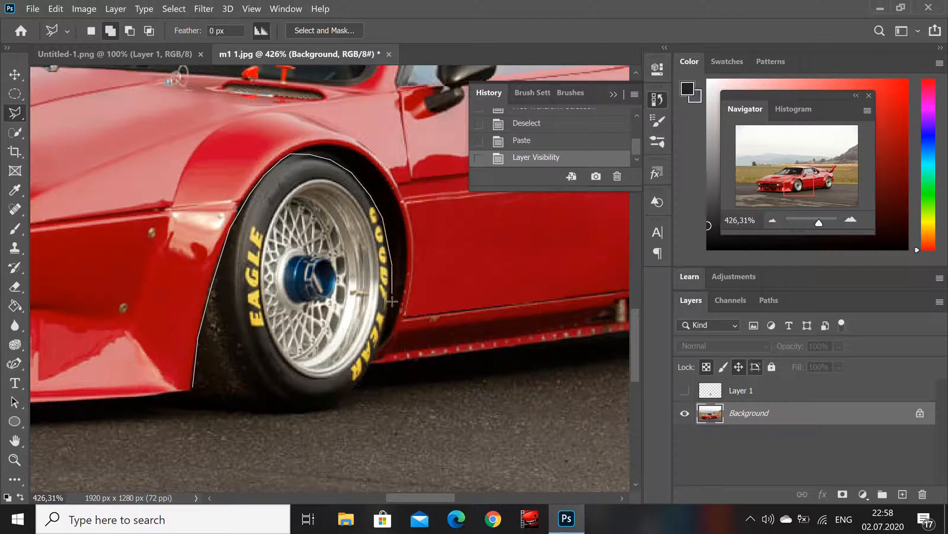
click(196, 390)
key(ctrl+c)
click(15, 94)
click(69, 134)
key(ctrl+v)
Step: Move the copied tire on Layer 2 slightly toward the front bumper and fine-tune its horizontal position in the wheel arch
click(15, 74)
drag(309, 317, 287, 316)
scroll(381, 328, down, 5)
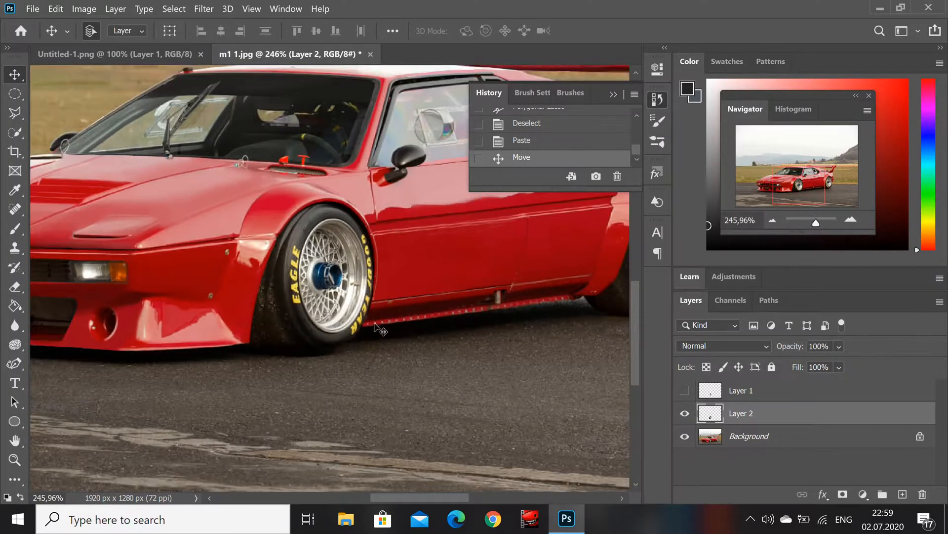
drag(372, 305, 368, 307)
key(Right)
key(Right)
key(Left)
key(Right)
key(Right)
key(Right)
Step: Show Layer 1 and use Free Transform to enlarge the rim to about 107.6%, centred over the wheel
drag(814, 225, 818, 224)
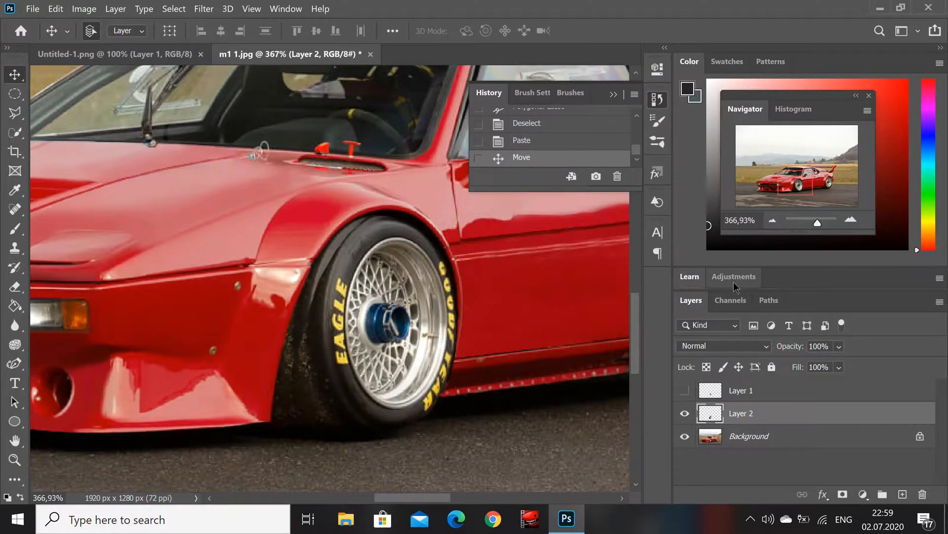
click(710, 391)
click(686, 390)
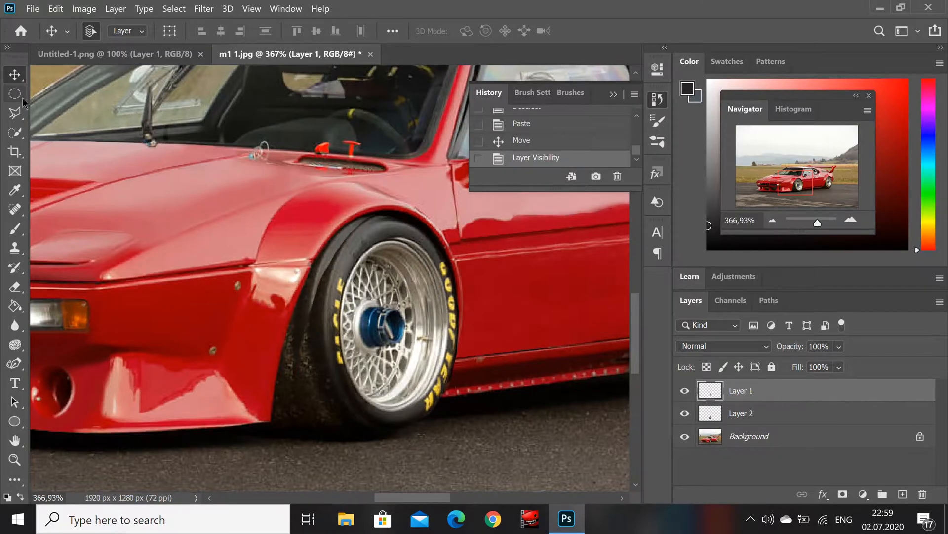
right_click(377, 107)
click(432, 242)
mouse_move(444, 247)
mouse_down()
mouse_move(447, 236)
mouse_move(453, 263)
mouse_up()
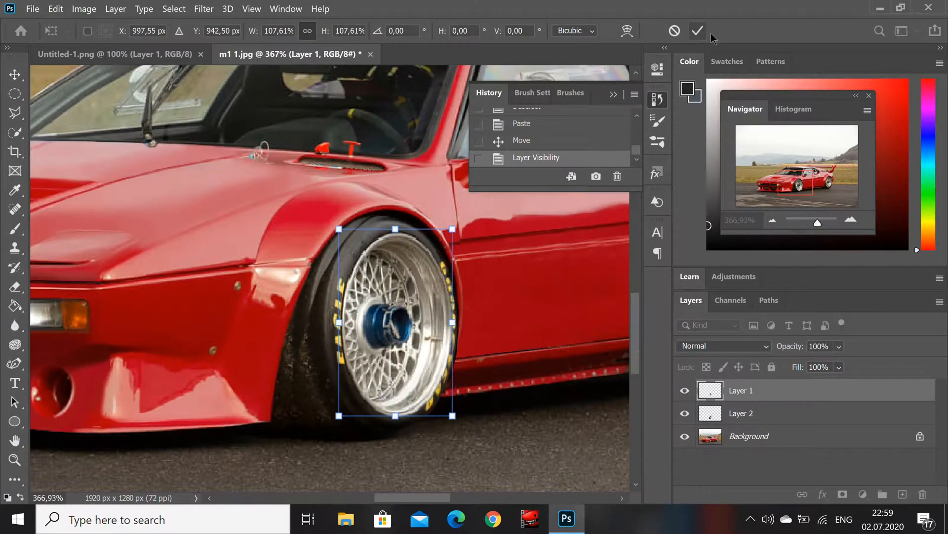
key(Return)
Step: Enlarge the tire on Layer 2 to about 103% with Free Transform and nudge it into place within the wheel arch
key(m)
click(736, 418)
right_click(346, 84)
click(391, 214)
drag(462, 214, 464, 207)
key(Left)
key(Left)
key(Left)
key(Left)
key(Left)
key(Left)
key(Left)
key(Down)
key(Right)
key(Right)
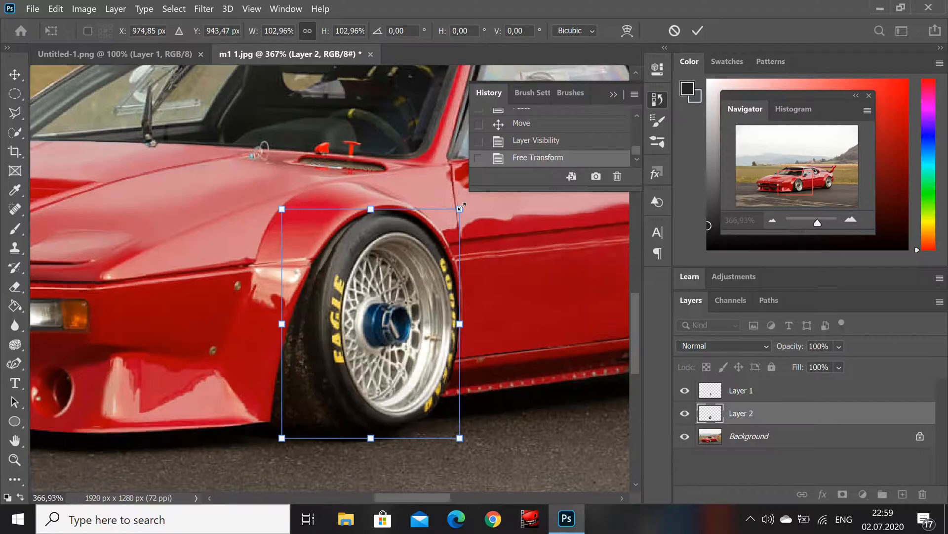
click(696, 31)
Step: Outline the sliver of Layer 2 overlapping the fender above the tire with the Polygonal Lasso, delete it and deselect
drag(817, 222, 822, 223)
key(l)
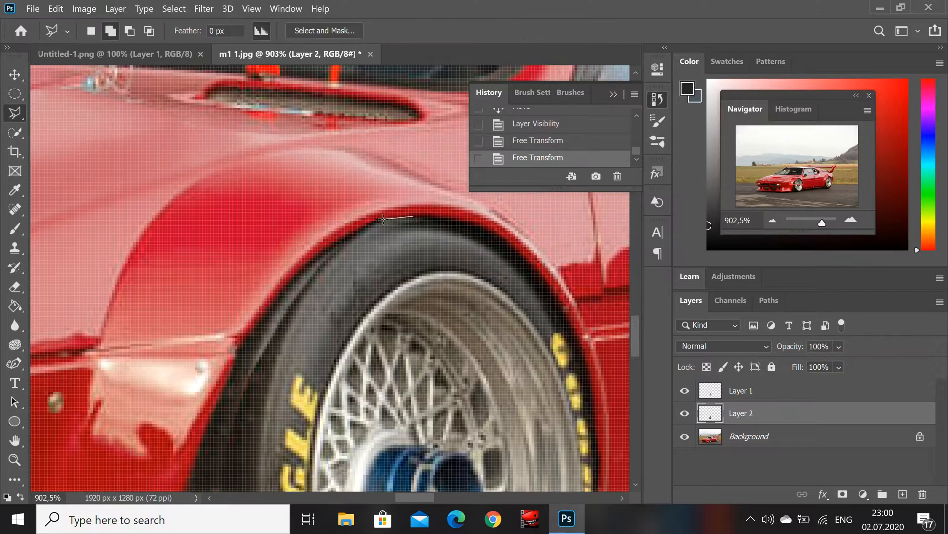
double_click(406, 204)
key(Delete)
key(m)
drag(74, 109, 75, 109)
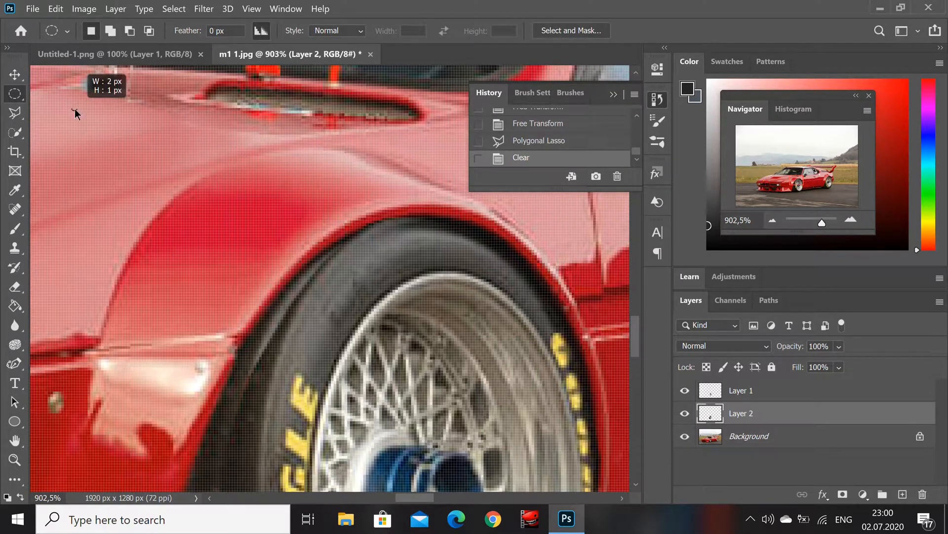
click(513, 228)
Step: Select the gap between the fender edge and the upper tire, darken it with a 24% opacity brush in sampled tones, and deselect
click(15, 228)
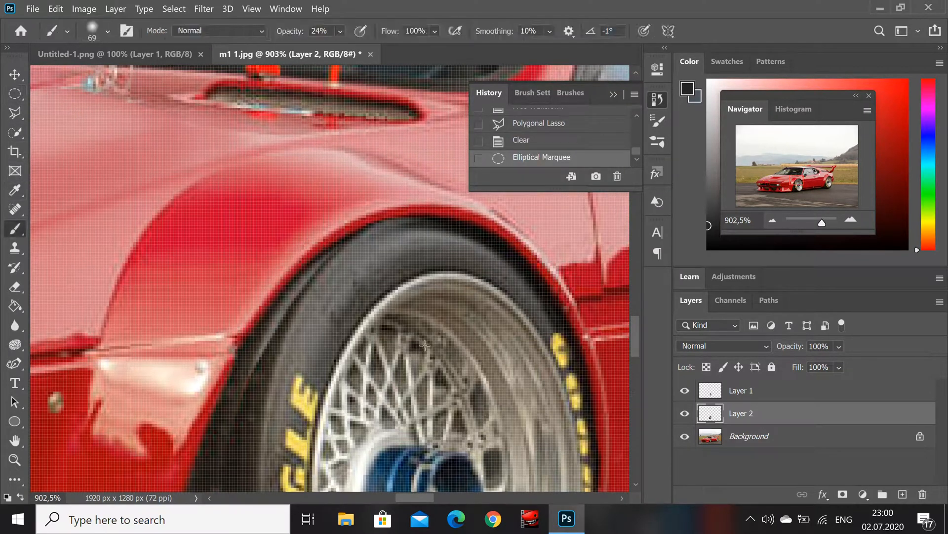
click(241, 407)
key(l)
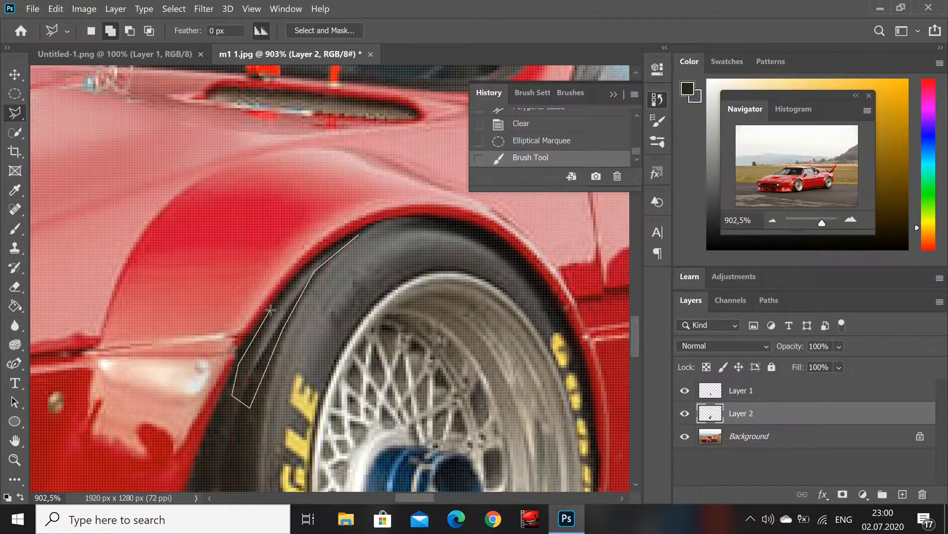
click(357, 235)
key(b)
alt+click(257, 355)
click(262, 341)
click(269, 321)
click(272, 315)
click(272, 315)
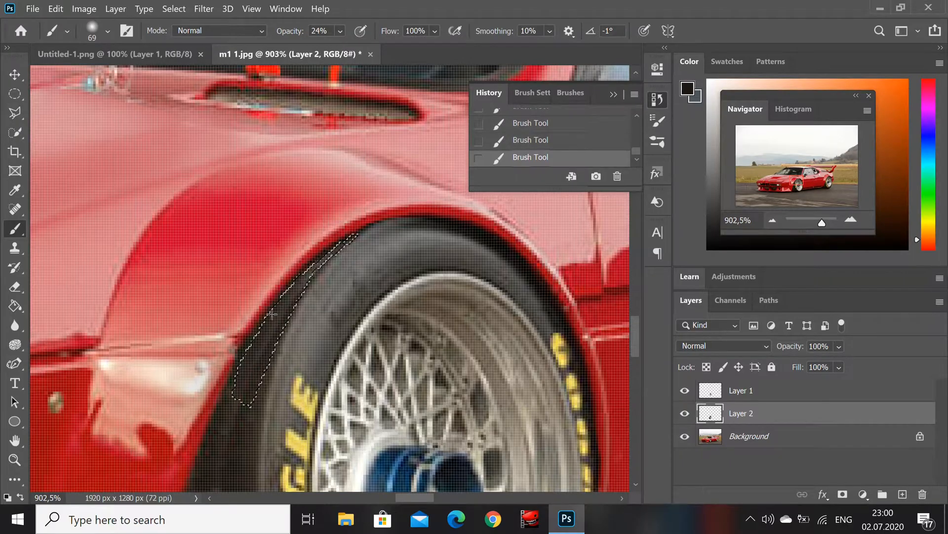
click(18, 96)
click(121, 163)
Step: Outline a narrow strip inside the wheel arch below the fender edge with the Polygonal Lasso
scroll(121, 163, down, 1)
scroll(121, 163, down, 1)
key(l)
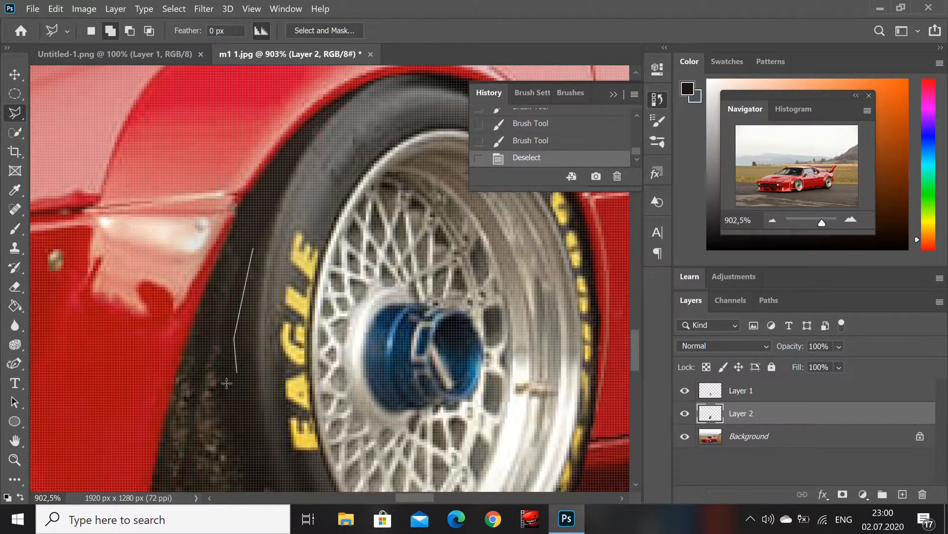
scroll(179, 406, down, 1)
key(BackSpace)
key(BackSpace)
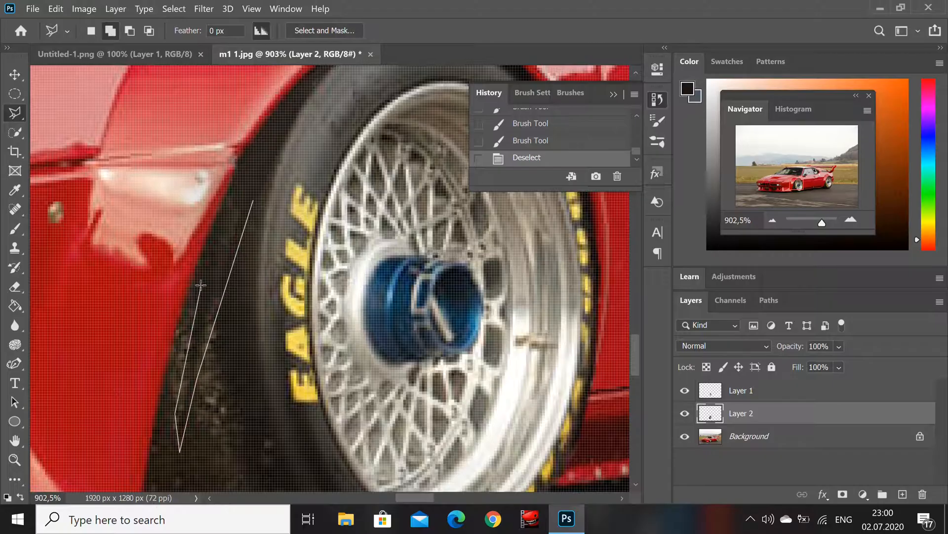
key(BackSpace)
double_click(254, 197)
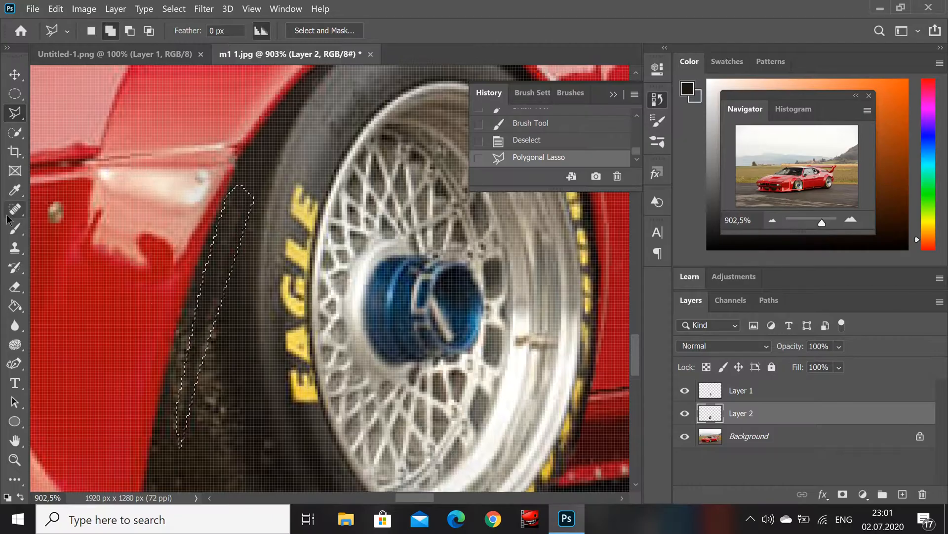
Step: Paint the selected wheel arch strip with sampled dark tones at 24% brush opacity, then clear the selection
key(b)
click(237, 298)
click(249, 271)
alt+click(182, 404)
click(231, 198)
click(233, 192)
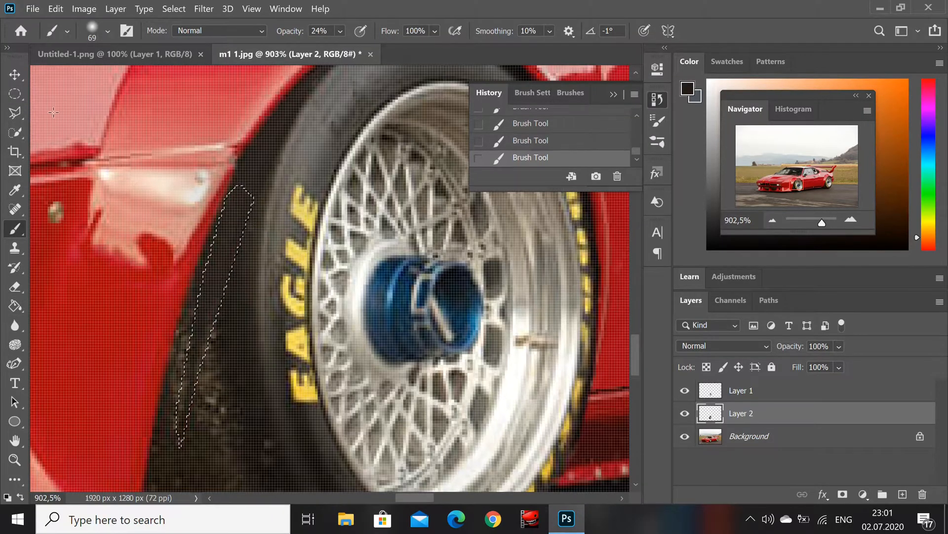
key(m)
key(ctrl+d)
Step: Clone dark tire texture over the speckled area between the wheel arch and tire on Layer 2, stepping back the last stroke
mouse_move(822, 222)
mouse_down()
mouse_move(814, 221)
mouse_move(822, 222)
mouse_up()
key(s)
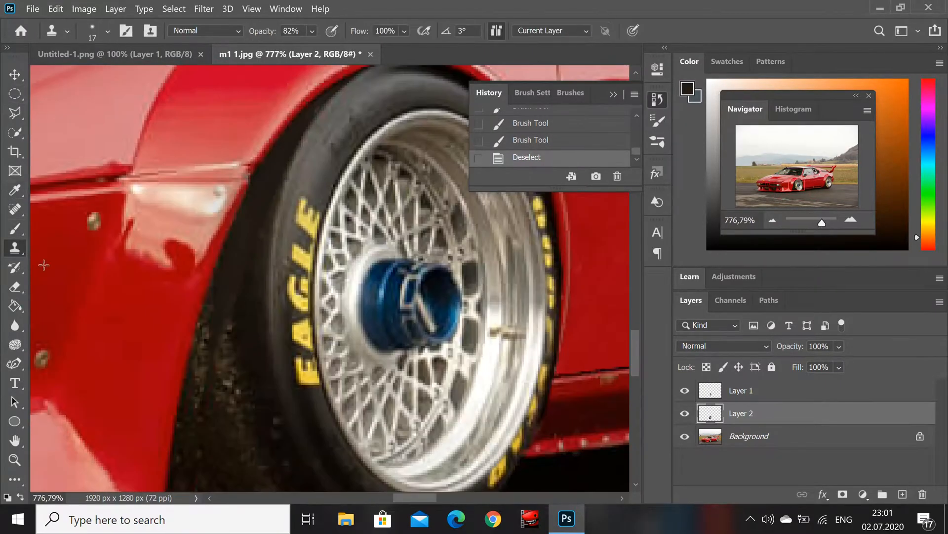
key(alt+bracketleft)
alt+click(231, 459)
key(alt+bracketright)
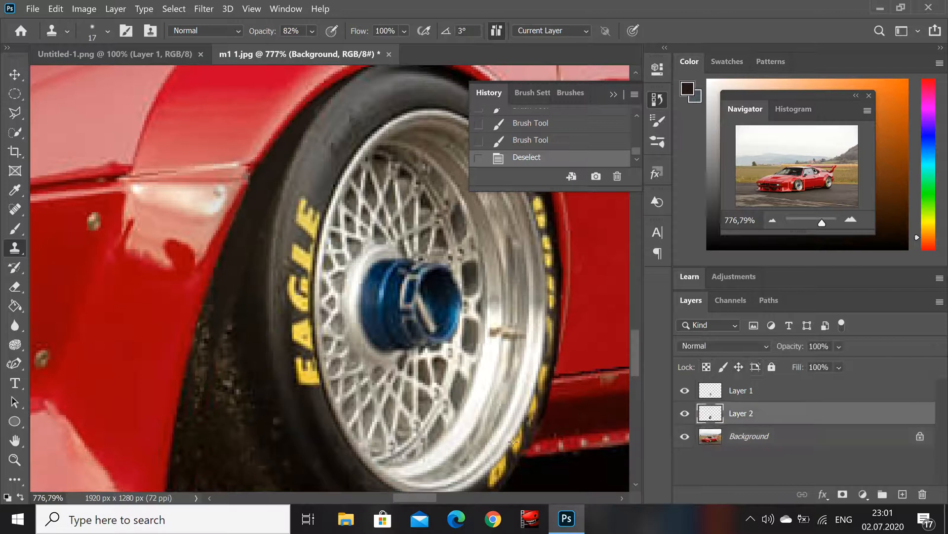
click(217, 360)
click(216, 360)
click(217, 361)
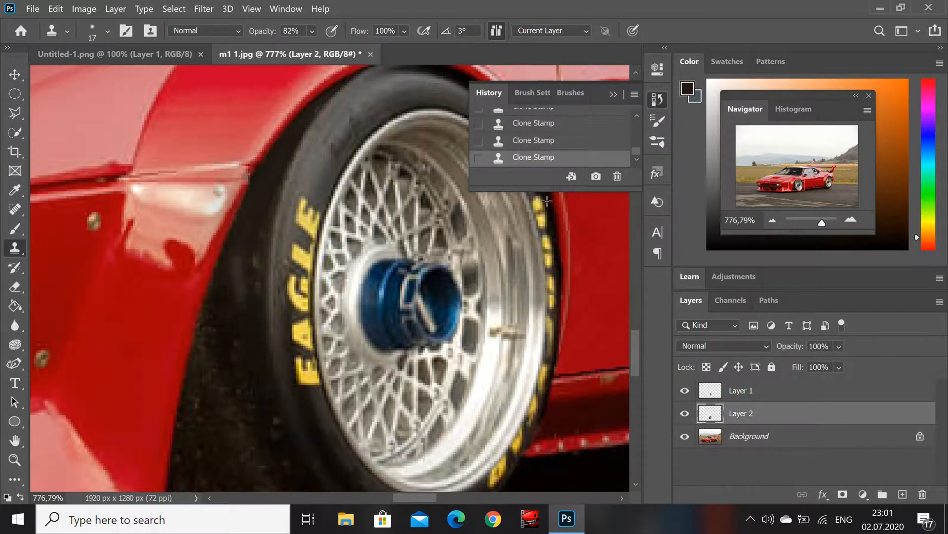
click(567, 142)
Step: Set the brush size to 15 px and paint sampled dark colours over the patchy area beside the tire's sidewall
key(b)
alt+click(231, 364)
alt+click(243, 343)
click(107, 31)
drag(105, 81, 93, 81)
alt+click(235, 331)
click(234, 310)
click(228, 310)
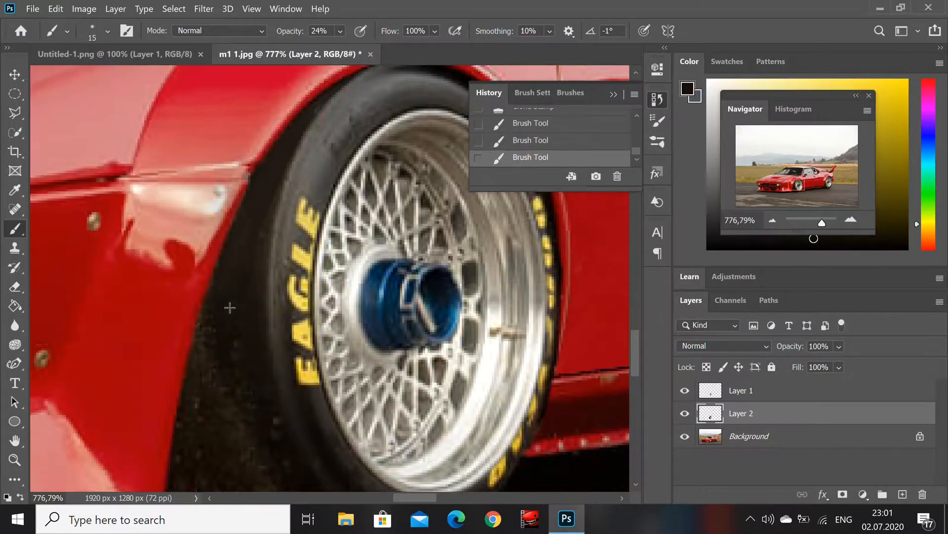
Step: Step back the last brush stroke and blend the dark area inside the wheel arch with a 10 px Mixer Brush
click(90, 30)
click(125, 142)
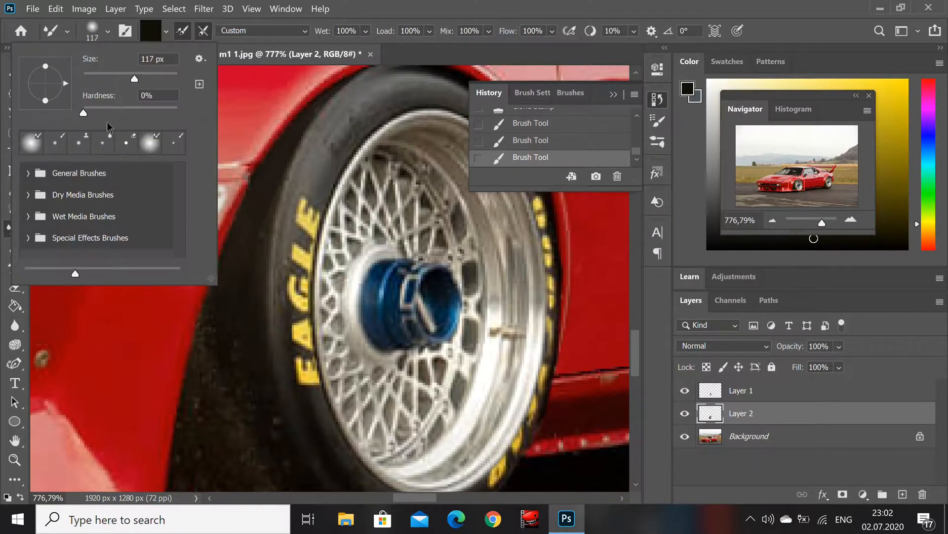
click(233, 344)
click(562, 144)
scroll(561, 140, up, 1)
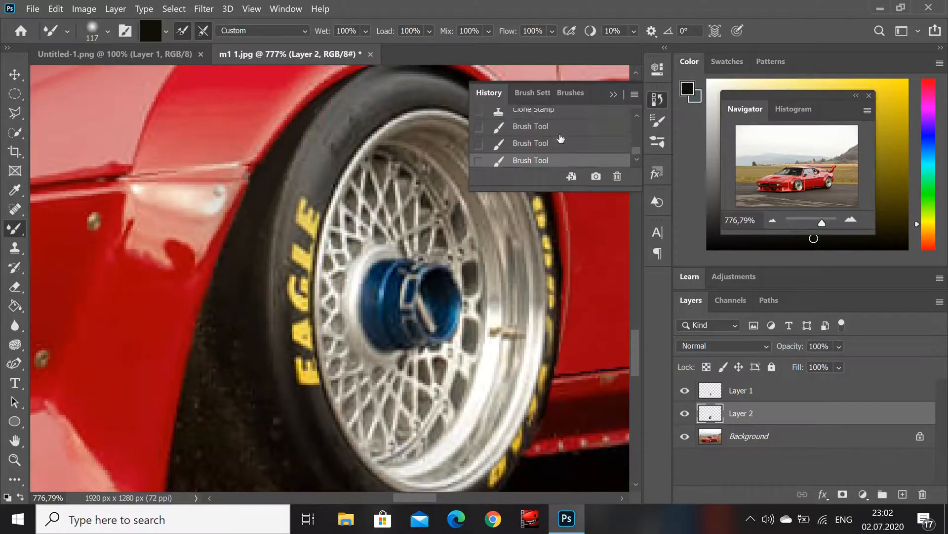
click(560, 134)
click(567, 148)
click(107, 31)
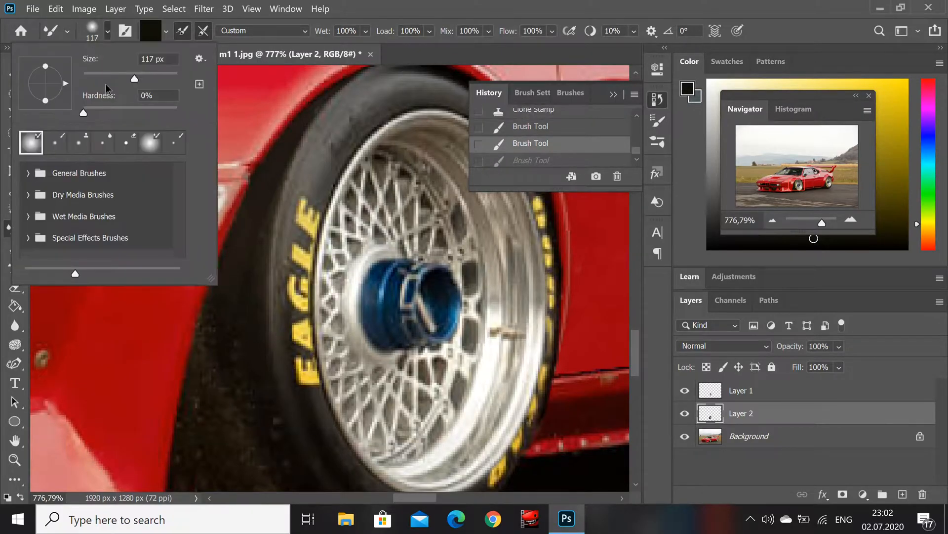
click(228, 322)
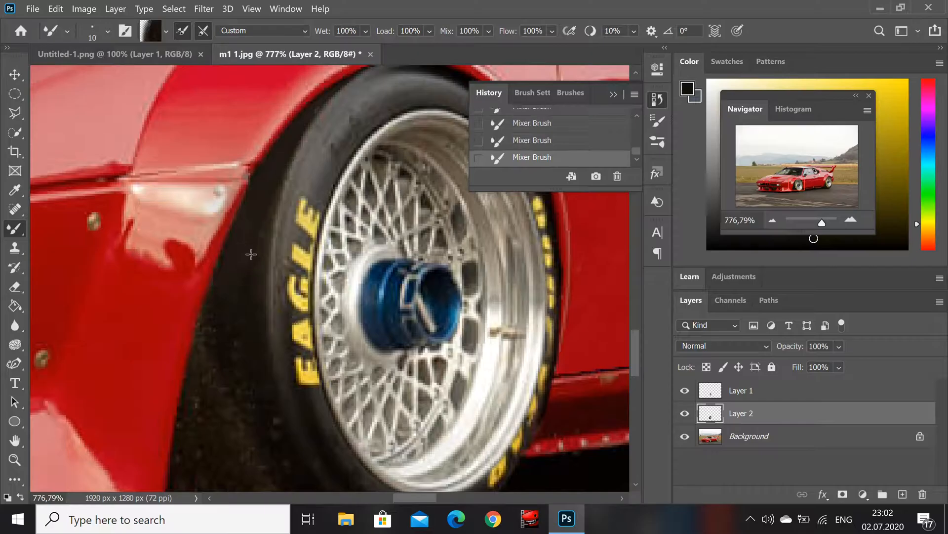
Step: Toggle Layer 2 to check the retouching, delete the tire sliver overlapping the upper fender lip and deselect
drag(822, 223, 821, 222)
click(685, 413)
click(685, 413)
key(l)
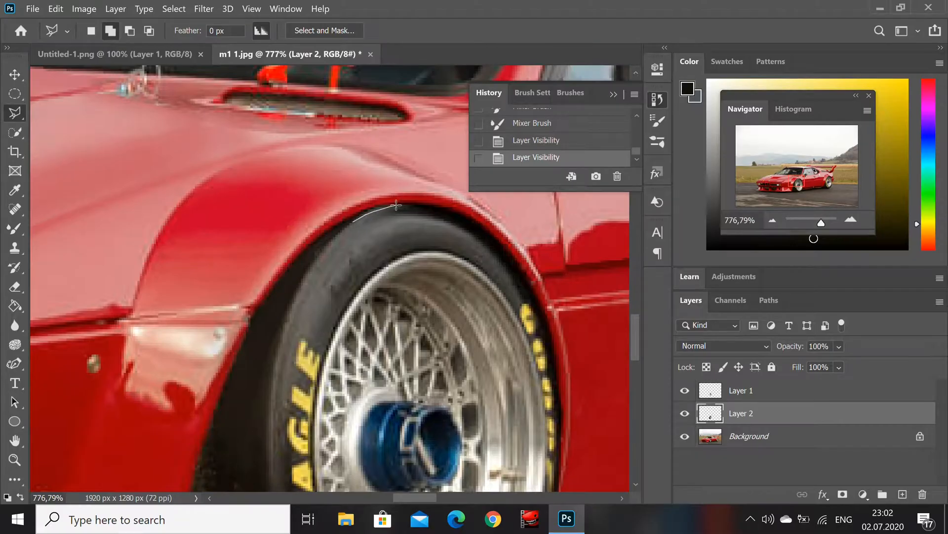
click(354, 221)
key(Delete)
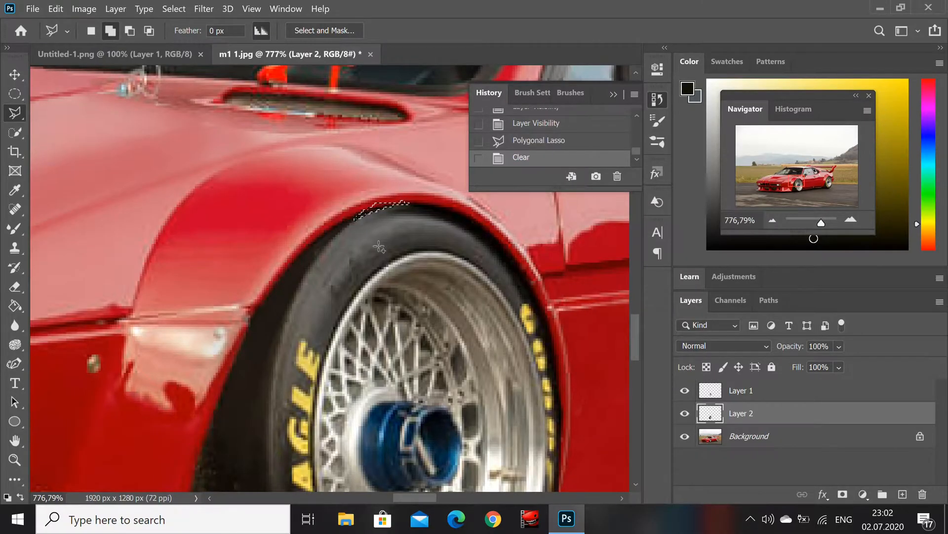
key(m)
key(ctrl+d)
Step: Trim the remaining Layer 2 overlap along the top of the tire with another Polygonal Lasso selection and deselect
drag(822, 223, 825, 222)
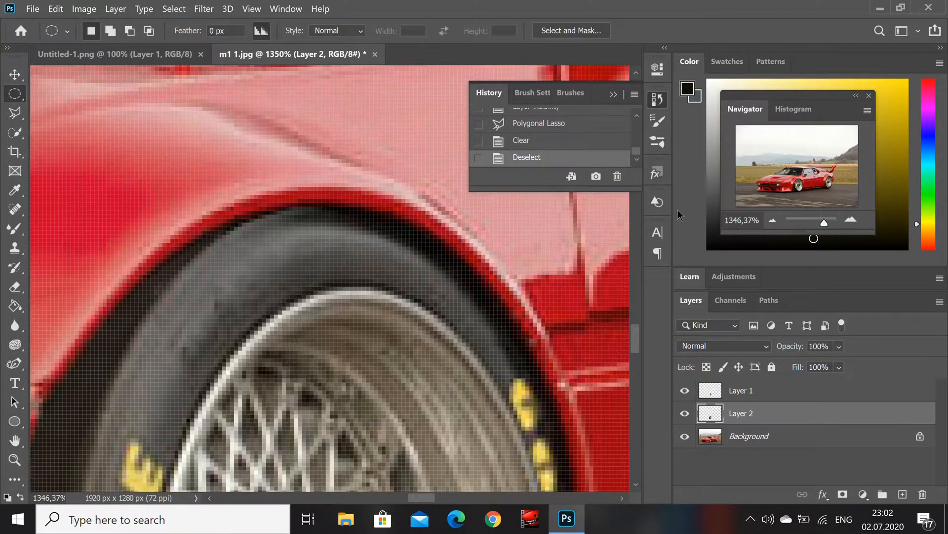
key(l)
double_click(347, 224)
key(m)
key(Delete)
key(ctrl+d)
Step: Reshape the rim on Layer 1 with Free Transform so that it fits the enlarged tire, and apply the transformation
drag(824, 223, 821, 224)
click(741, 391)
right_click(229, 244)
click(296, 379)
drag(324, 357, 321, 341)
drag(366, 471, 371, 471)
drag(367, 389, 368, 396)
mouse_move(821, 224)
mouse_down()
mouse_move(811, 224)
mouse_move(821, 224)
mouse_up()
drag(263, 155, 281, 172)
drag(382, 214, 384, 216)
click(697, 32)
Step: Scale the rim on Layer 1 to 101.74%, rotate it -1.25°, move it 2 px toward the door and apply the transformation
mouse_move(820, 222)
mouse_down()
mouse_move(802, 222)
mouse_move(818, 223)
mouse_up()
right_click(405, 230)
click(405, 226)
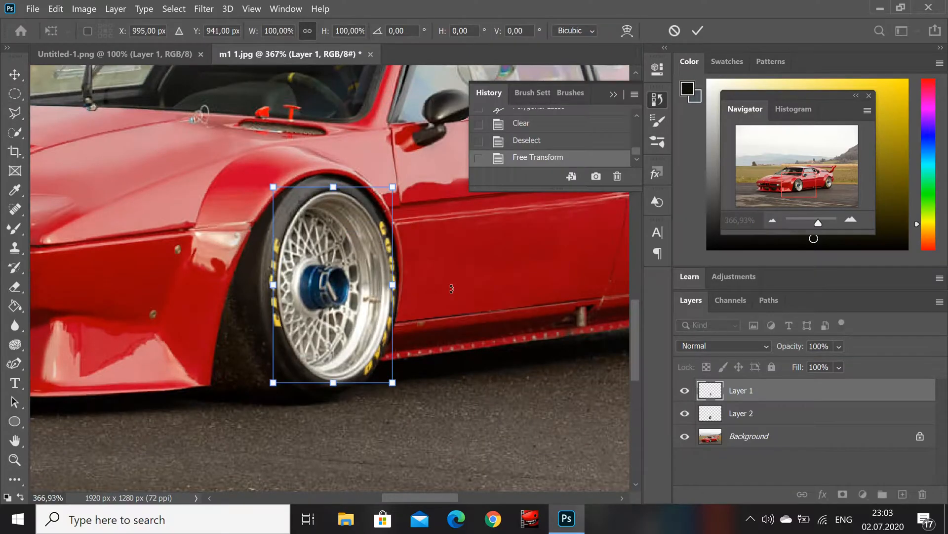
drag(273, 187, 256, 177)
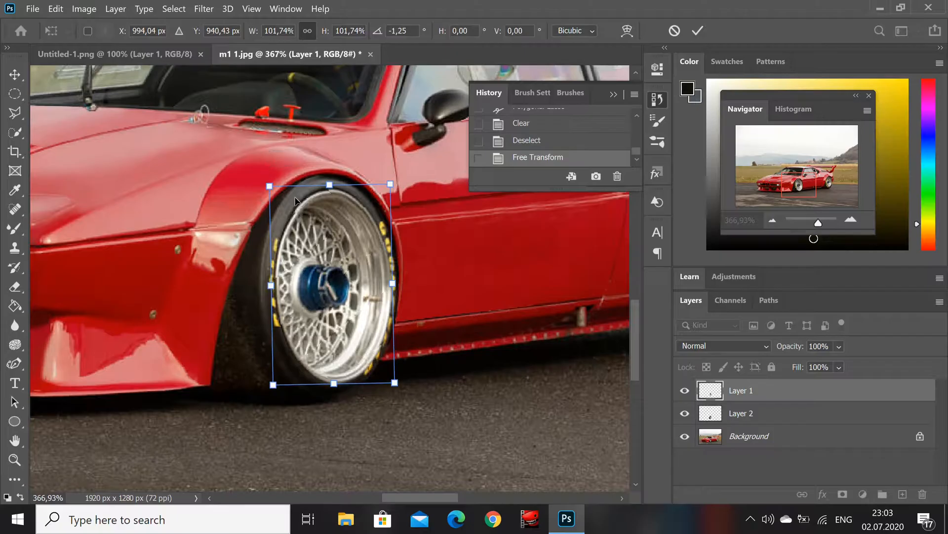
key(Right)
key(Right)
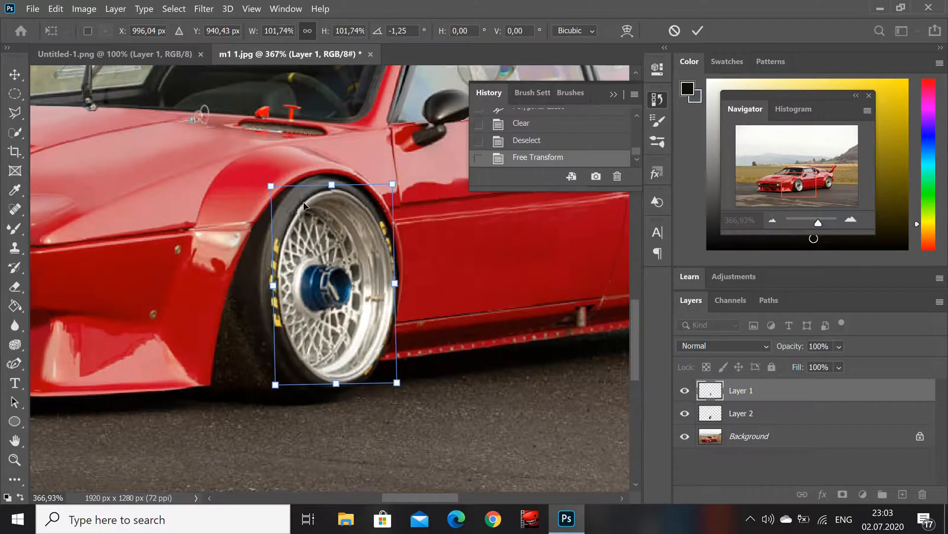
click(697, 30)
Step: Compare the original photo with the edited wheel through the history, returning to the latest Free Transform state
drag(819, 222, 816, 224)
mouse_move(636, 157)
mouse_down()
mouse_move(641, 113)
mouse_move(634, 166)
mouse_up()
click(604, 119)
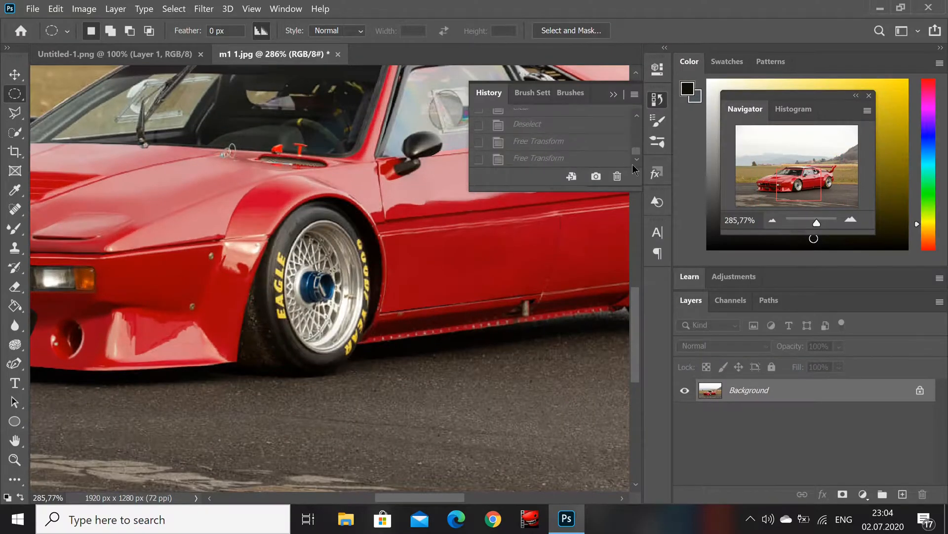
click(599, 162)
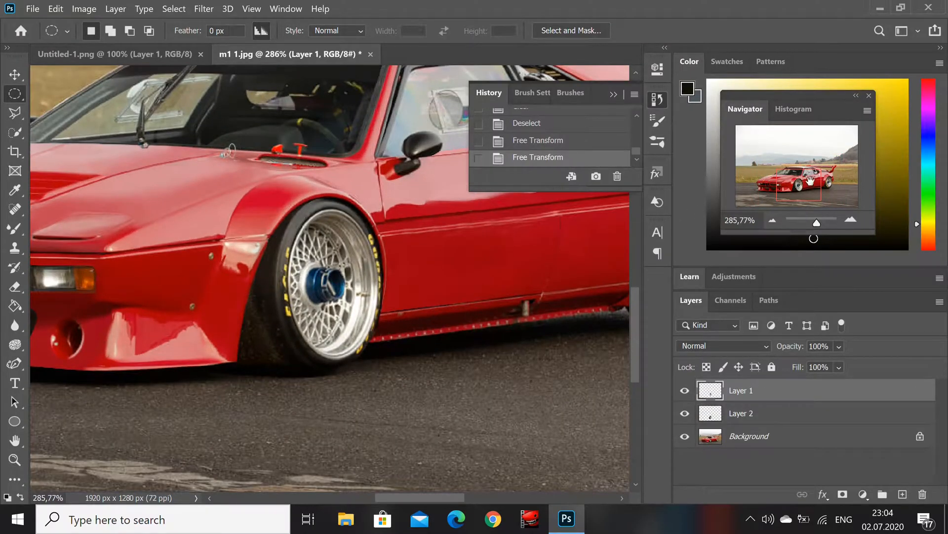
Step: Hide the rim on Layer 1 and make Layer 2 with the tire the active layer
drag(817, 223, 822, 223)
click(684, 390)
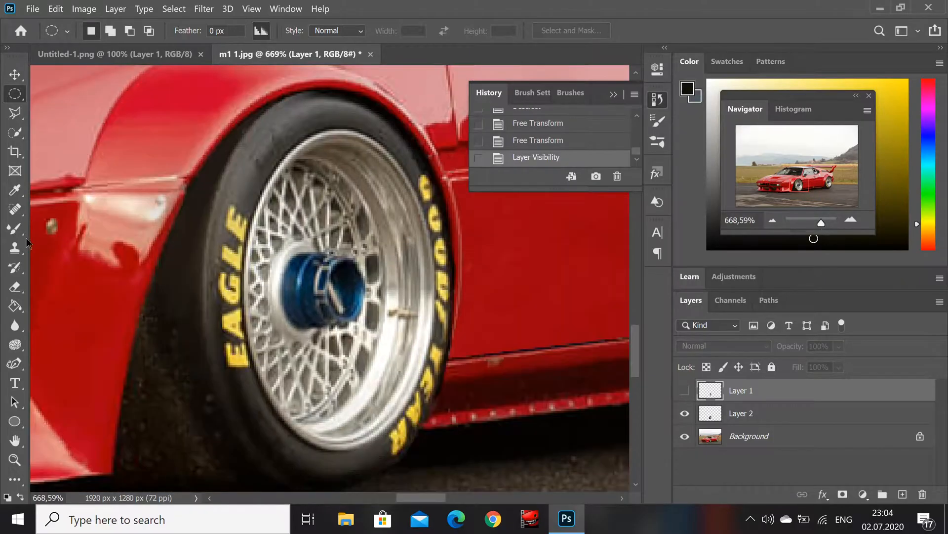
double_click(774, 418)
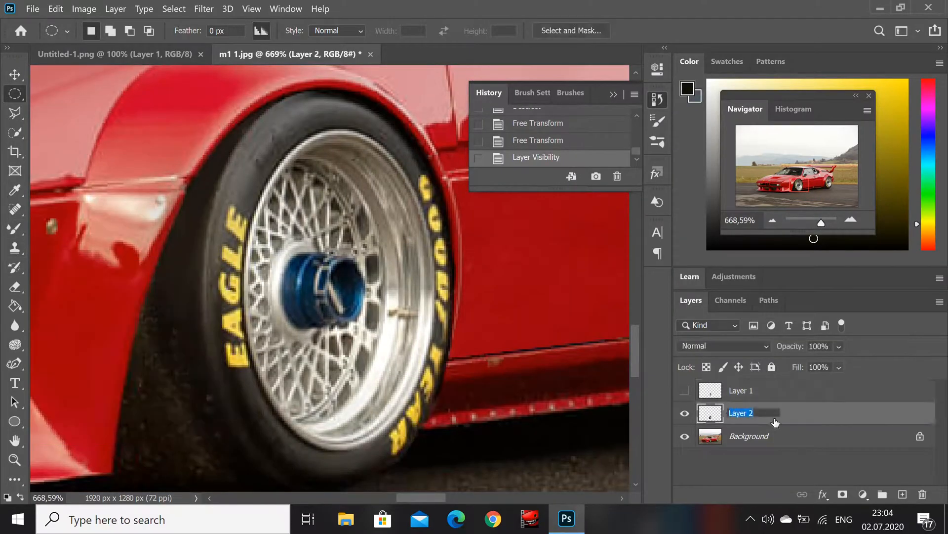
Step: Cover the yellow EAGLE lettering on Layer 2 with cloned tire rubber using the Clone Stamp, and set its opacity to 43%
click(15, 247)
mouse_move(236, 232)
mouse_down()
mouse_move(233, 208)
mouse_move(236, 224)
mouse_up()
drag(232, 222, 229, 291)
alt+right_click(254, 421)
alt+click(254, 425)
mouse_move(237, 363)
mouse_down()
mouse_move(226, 303)
mouse_move(226, 334)
mouse_move(228, 266)
mouse_move(227, 349)
mouse_move(223, 312)
mouse_up()
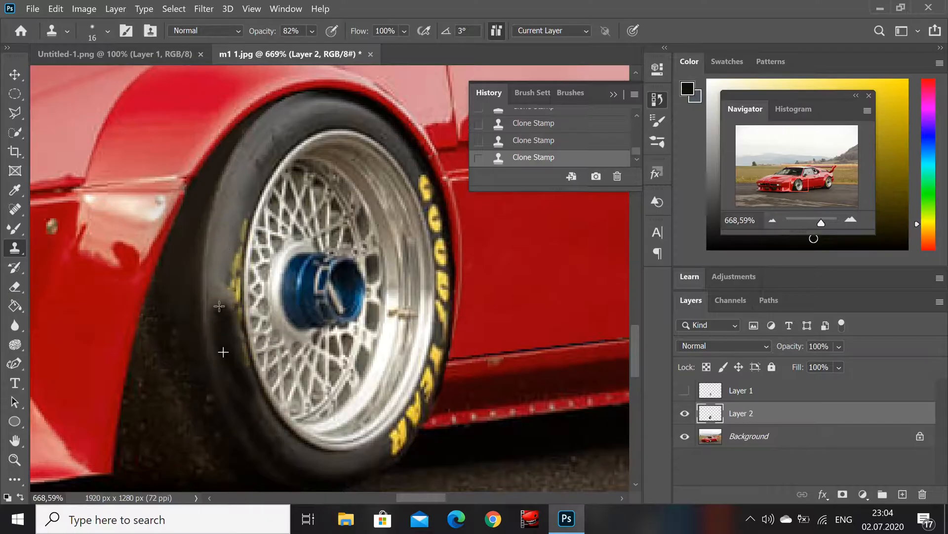
key(4)
key(3)
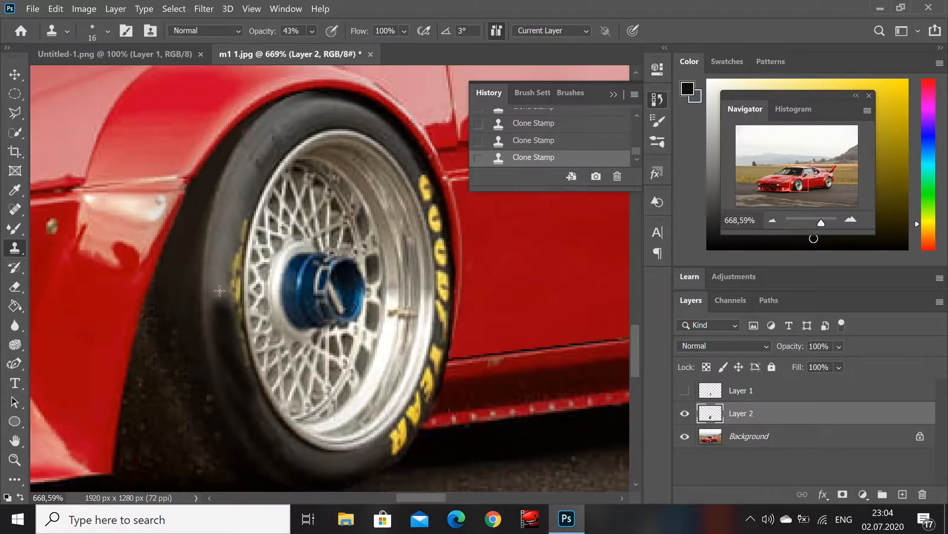
Step: Outline the leftover EAGLE lettering with the Polygonal Lasso and paint over its upper part with sampled tire gray at 24% Brush opacity
key(l)
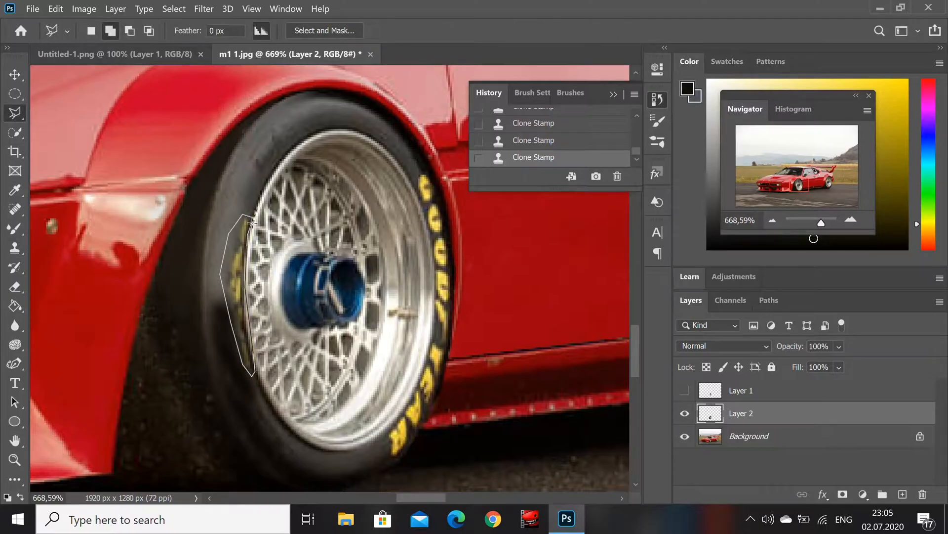
click(16, 229)
click(233, 220)
click(234, 225)
right_click(17, 228)
click(53, 226)
alt+click(227, 218)
alt+click(232, 219)
click(244, 226)
click(242, 236)
click(240, 246)
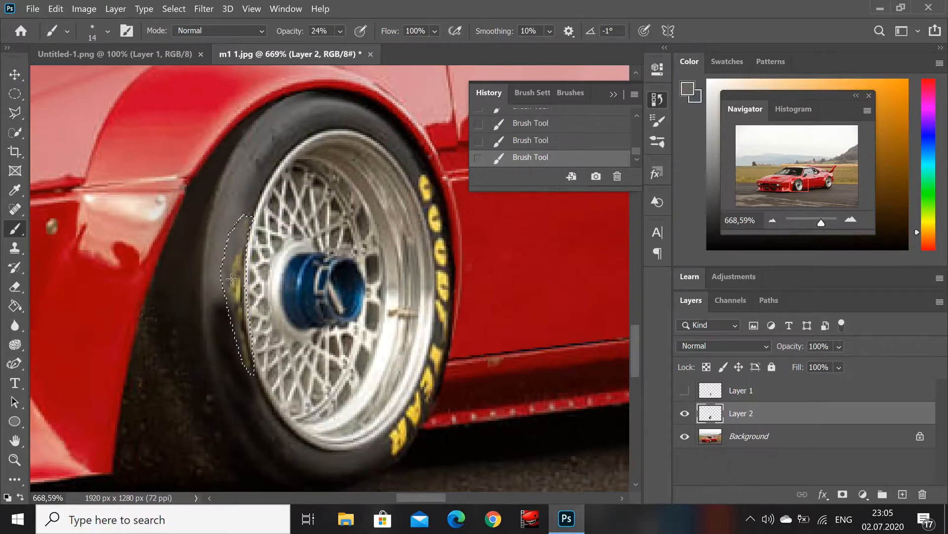
Step: Paint out the remaining yellow traces in the selection with darker sampled tire tones and deselect
alt+click(228, 316)
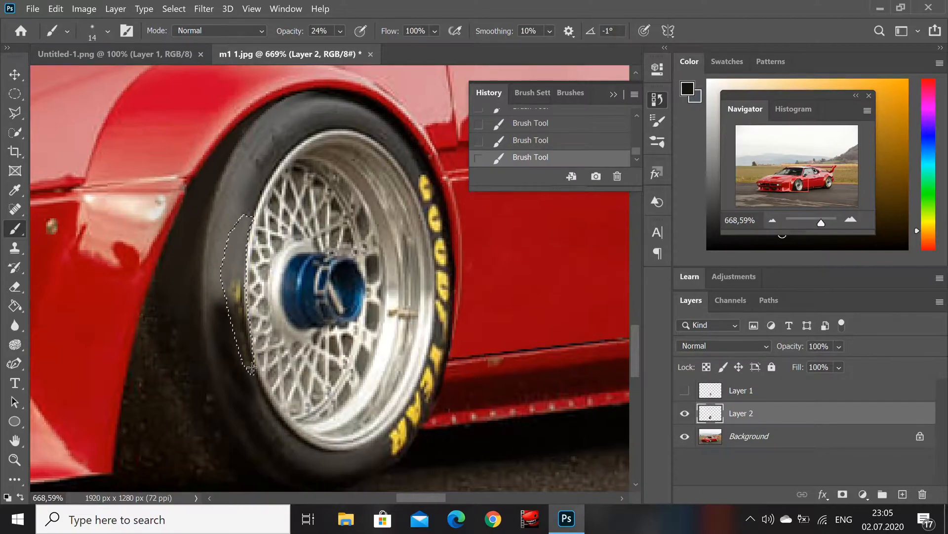
alt+click(226, 290)
drag(238, 282, 244, 328)
alt+click(246, 379)
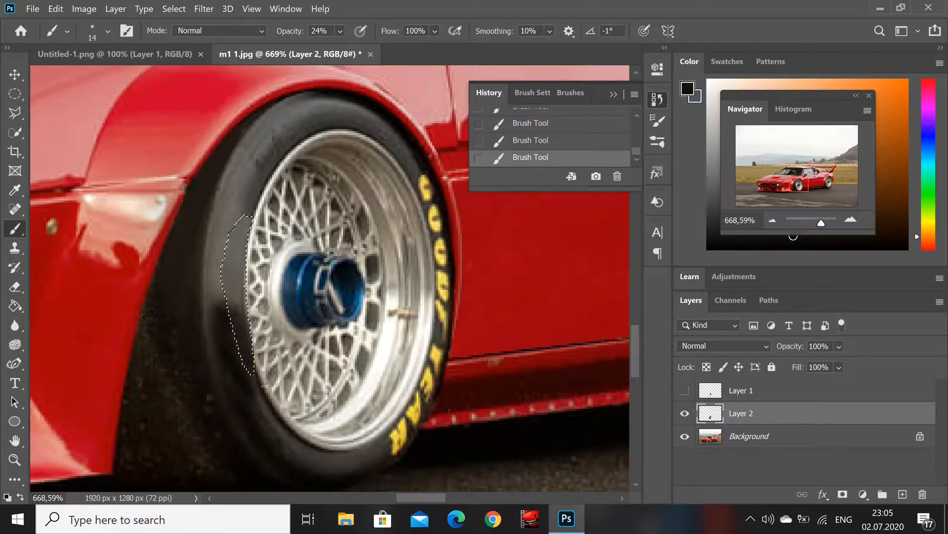
click(15, 94)
click(104, 163)
Step: Blend the tire edge beside the rim with sampled tire tones and toggle Layer 1 to check the fit
click(15, 229)
alt+click(245, 205)
drag(246, 214, 246, 253)
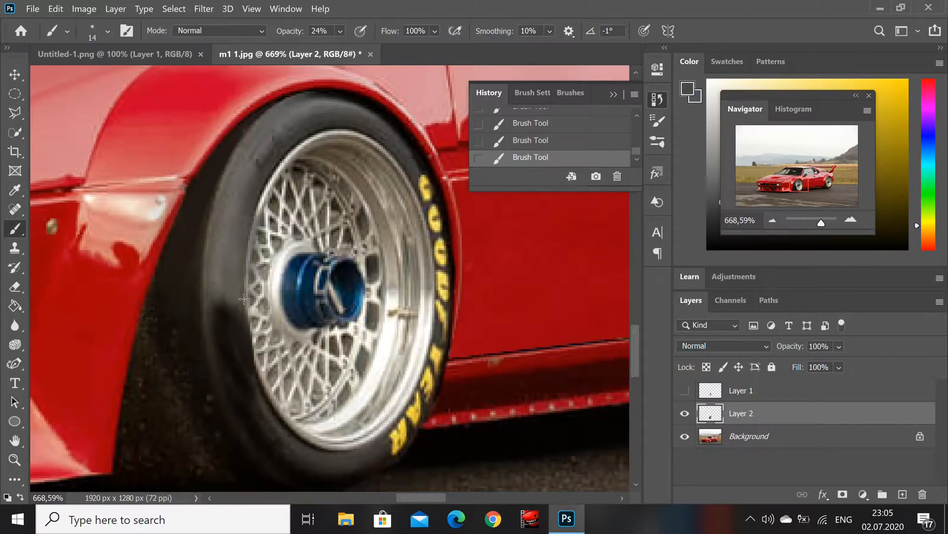
alt+click(222, 298)
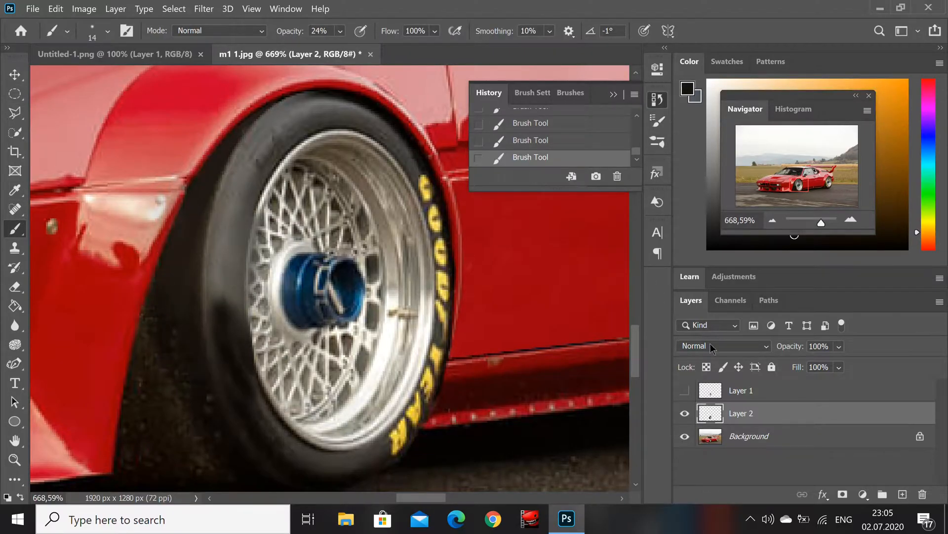
click(685, 391)
click(685, 390)
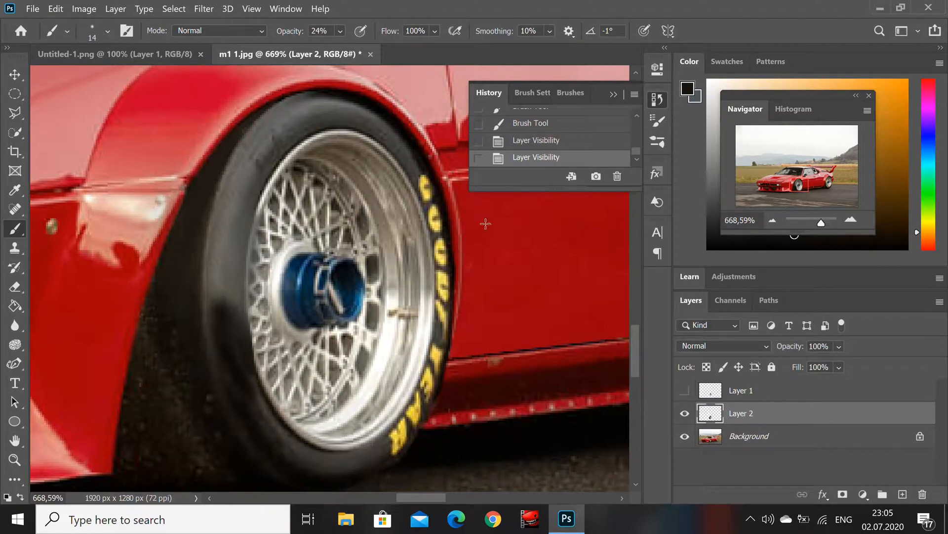
Step: Outline the GOODYEAR lettering with the Polygonal Lasso and paint it out with sampled tire gray at 58% Brush opacity
click(21, 110)
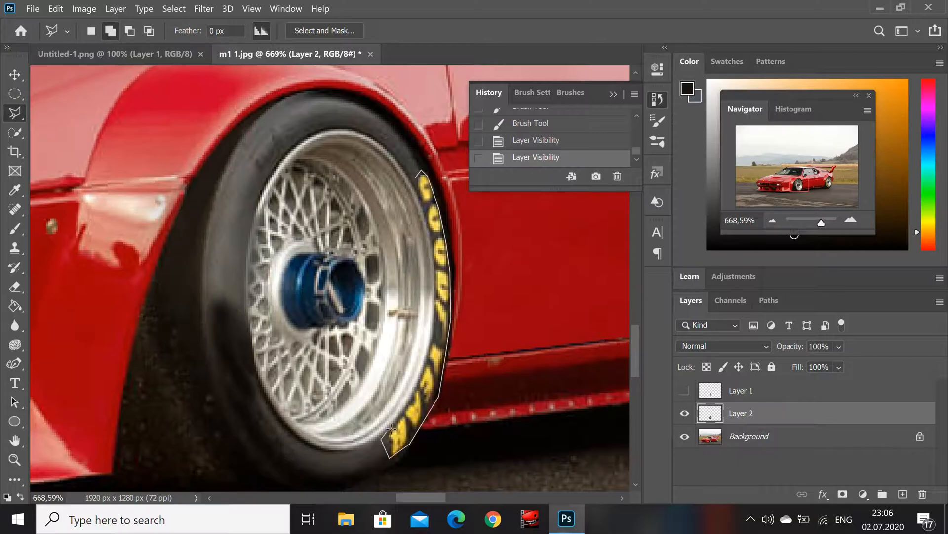
click(417, 177)
key(b)
alt+click(366, 458)
drag(395, 442, 418, 403)
click(341, 31)
drag(352, 47, 377, 47)
mouse_move(395, 447)
mouse_down()
mouse_move(430, 399)
mouse_move(429, 173)
mouse_up()
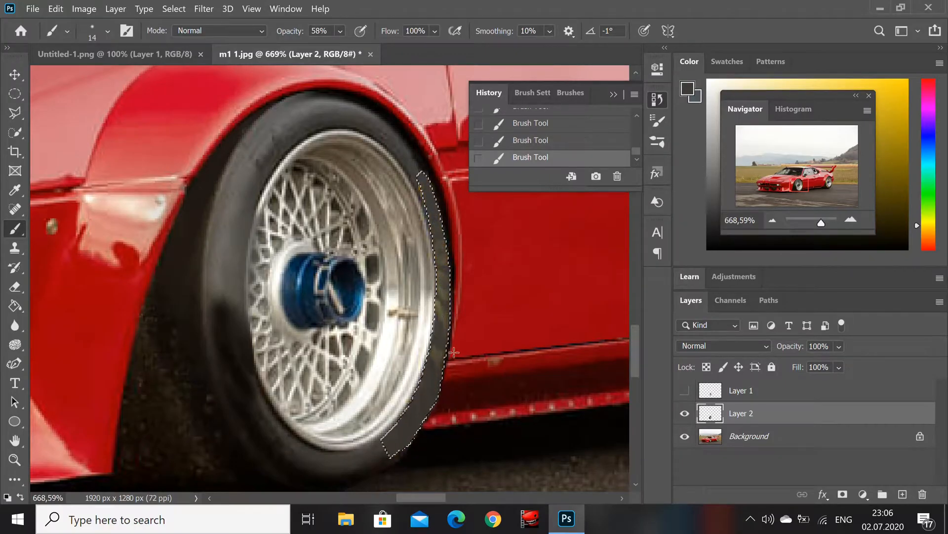
alt+click(418, 166)
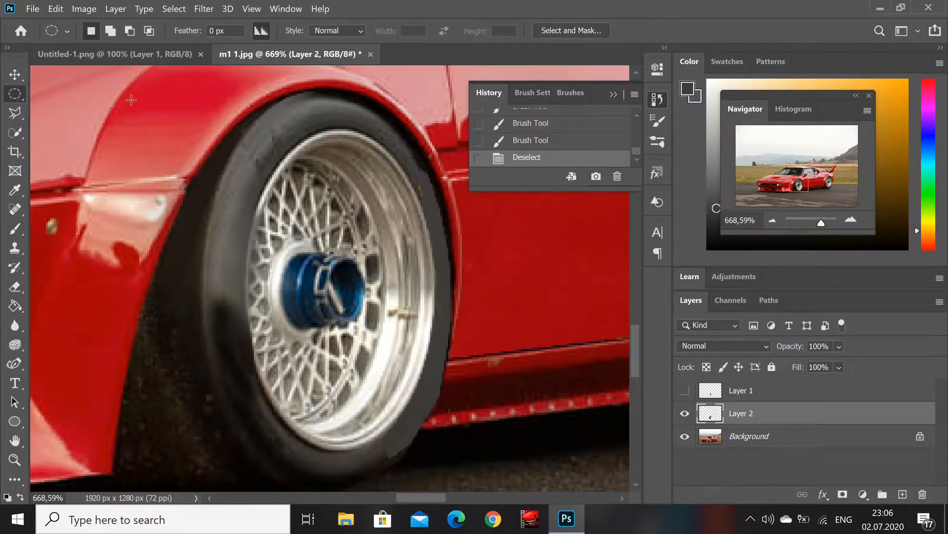
Step: Select the gray overlap of the tire along the side sill with the Polygonal Lasso, delete it and deselect
drag(821, 224, 824, 224)
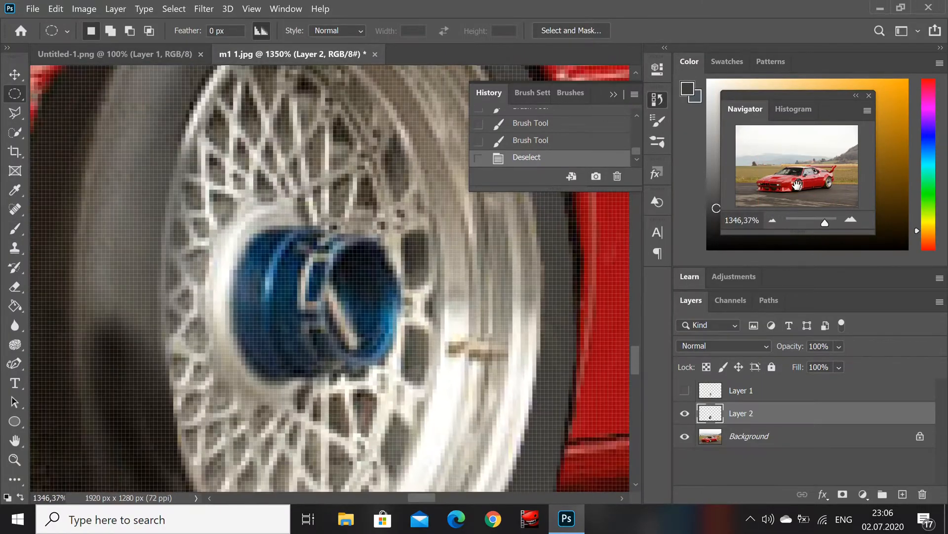
drag(796, 184, 801, 185)
scroll(393, 222, down, 4)
click(16, 113)
click(341, 296)
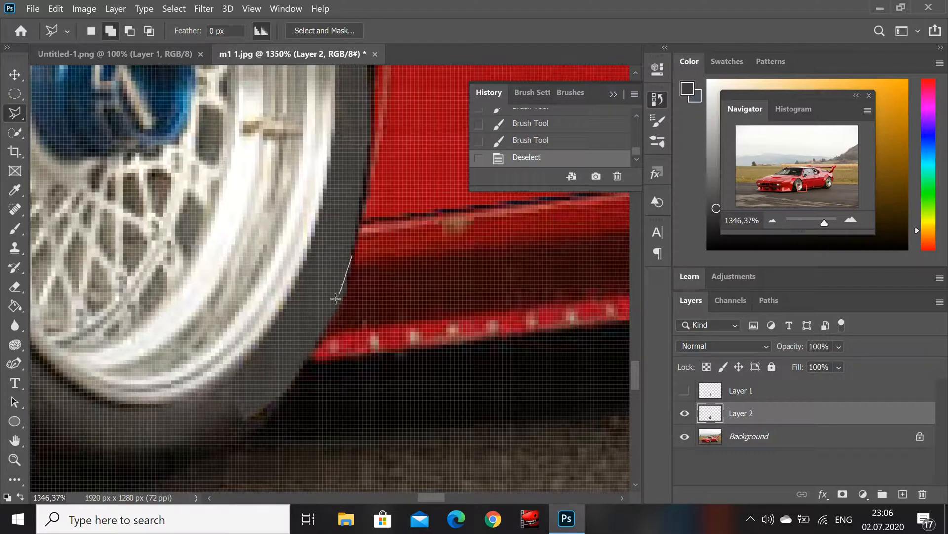
click(317, 345)
click(317, 369)
click(350, 366)
click(358, 339)
click(359, 296)
click(352, 261)
key(Delete)
key(ctrl+d)
Step: Blend the lower end of the painted sidewall into the bottom of the tire with Brush dabs
key(b)
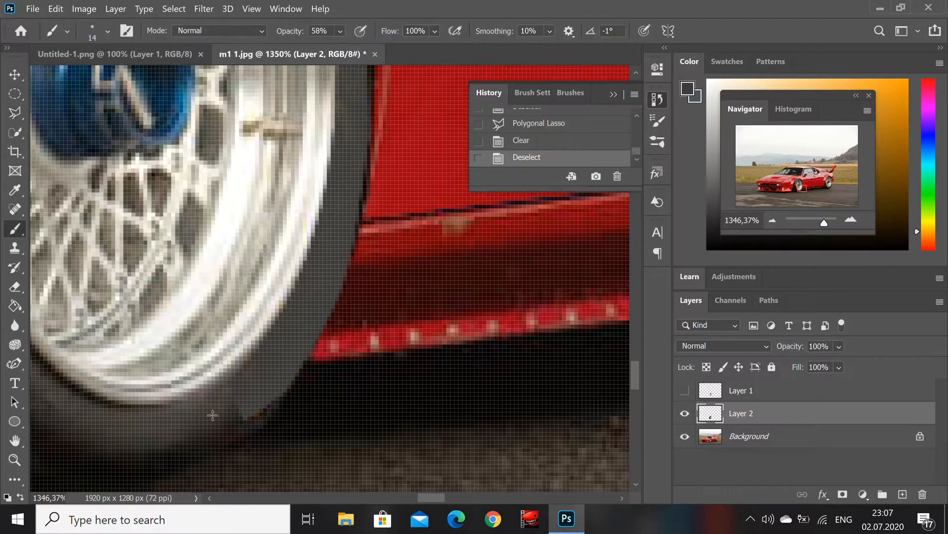
click(238, 405)
click(232, 414)
click(548, 144)
click(250, 393)
click(225, 411)
click(246, 406)
Step: Try to paint a lasso-selected patch behind the tire below the side sill with sampled black, then revert the paint
key(l)
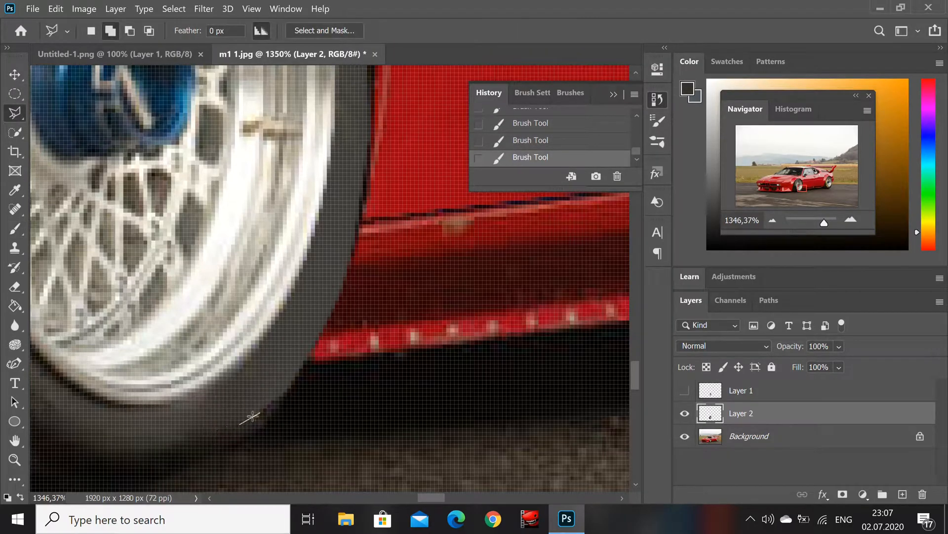
click(310, 369)
click(291, 415)
click(261, 412)
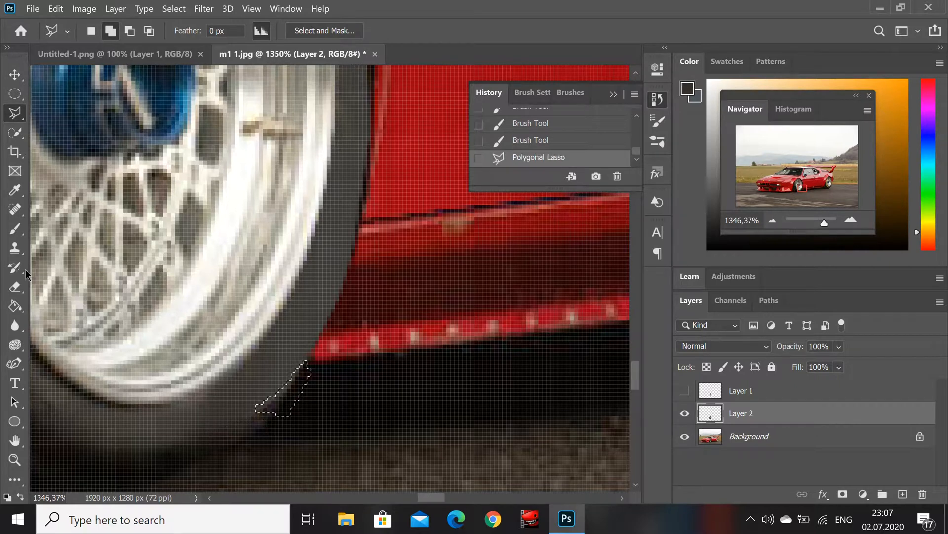
key(b)
alt+click(340, 405)
click(298, 391)
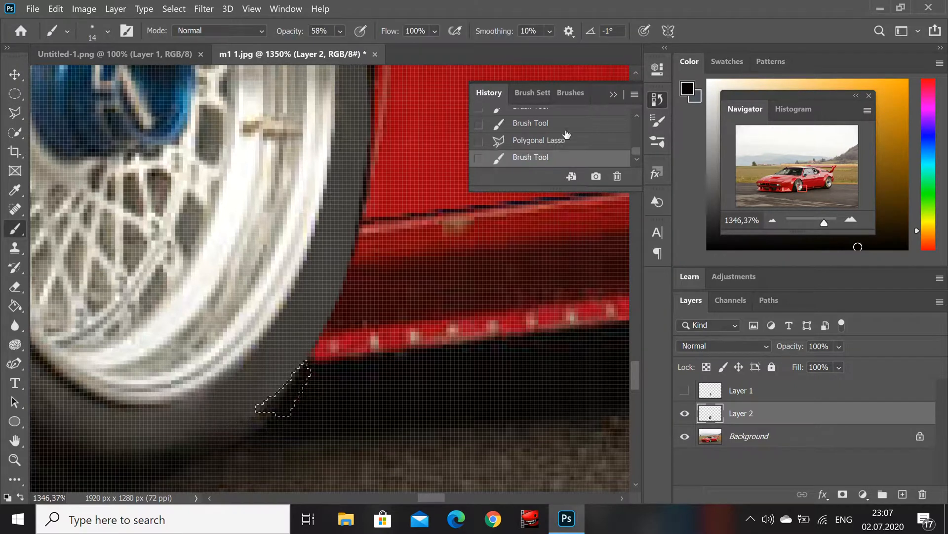
click(548, 141)
Step: Try to blend the selected patch below the side sill with the Mixer Brush, then step back before the selection in the history
right_click(14, 228)
click(74, 270)
click(306, 380)
mouse_move(305, 380)
mouse_down()
mouse_move(281, 408)
mouse_move(313, 371)
mouse_up()
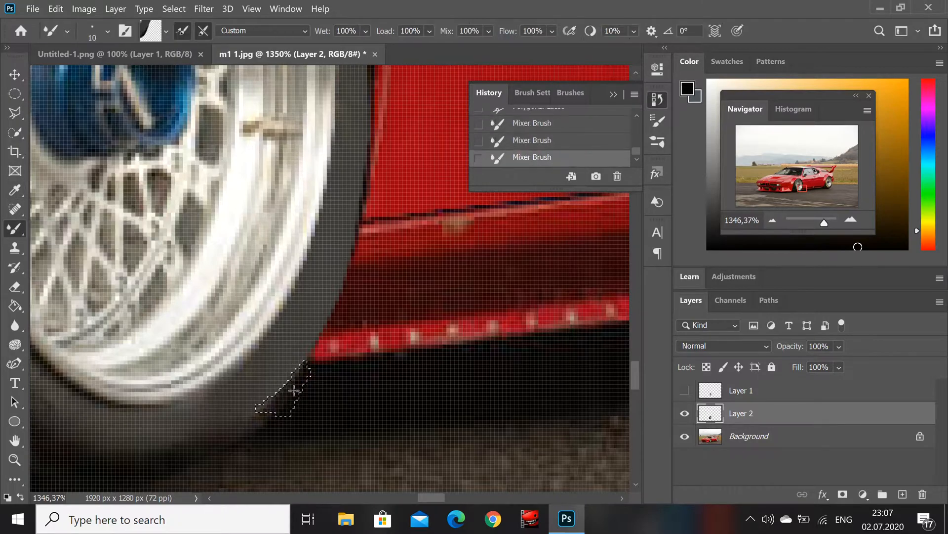
click(15, 94)
click(297, 198)
drag(824, 223, 823, 222)
scroll(553, 138, up, 2)
click(573, 137)
click(573, 137)
scroll(546, 201, up, 2)
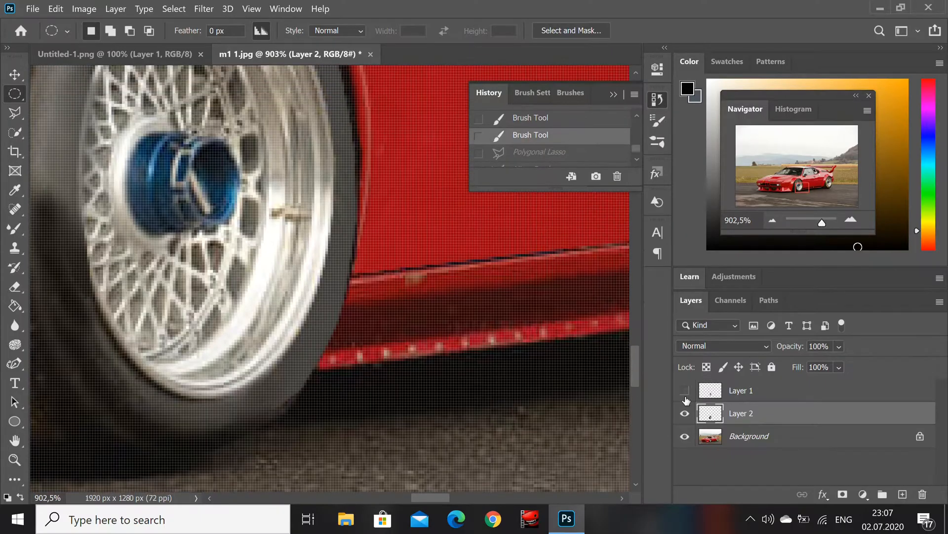
Step: Show Layer 1 again and smooth a lasso-selected area of the upper door-side sidewall on Layer 2 with the Mixer Brush, then deselect
click(684, 390)
drag(823, 222, 824, 222)
click(15, 113)
click(292, 211)
click(294, 197)
click(14, 228)
drag(295, 200, 314, 233)
drag(297, 210, 323, 242)
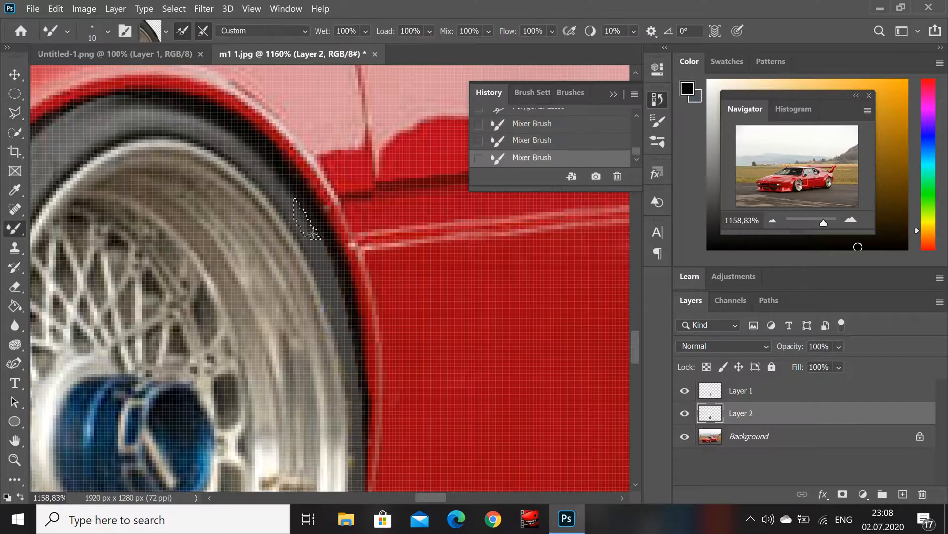
key(m)
key(ctrl+d)
Step: Select the tire's lower rear edge with the Polygonal Lasso, blend it with the Mixer Brush and deselect
scroll(409, 258, down, 6)
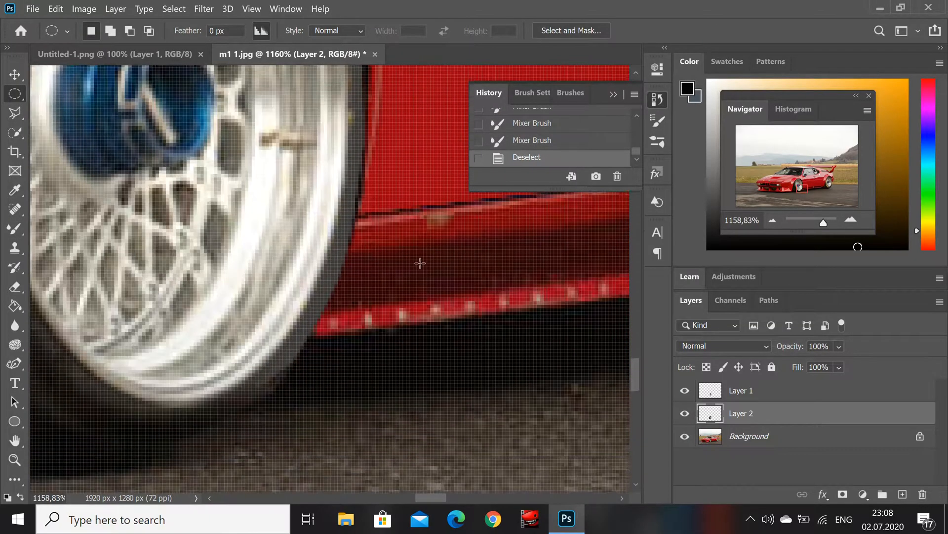
scroll(420, 263, down, 3)
drag(248, 333, 238, 335)
click(519, 223)
click(15, 112)
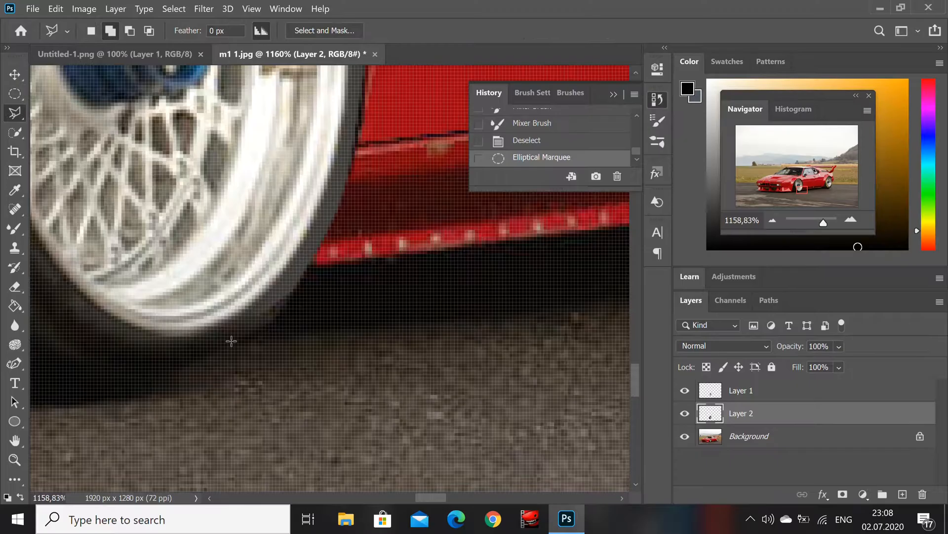
click(298, 280)
click(235, 329)
click(233, 341)
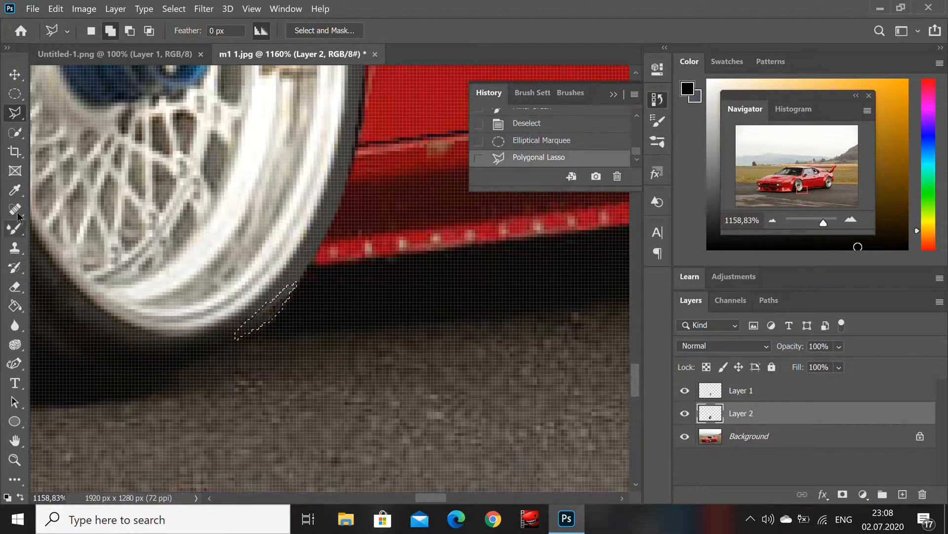
click(14, 228)
alt+click(213, 340)
mouse_move(217, 341)
mouse_down()
mouse_move(307, 283)
mouse_move(242, 335)
mouse_up()
drag(240, 336, 313, 277)
click(15, 94)
click(101, 274)
Step: Smooth the sidewall between the lower rim edge and the side sill with further Mixer Brush strokes
key(b)
drag(235, 326, 254, 318)
drag(299, 269, 262, 311)
Step: Try to smooth the whole door-side sidewall along the rim with one long Mixer Brush stroke, then undo it
drag(824, 222, 822, 222)
scroll(550, 282, up, 5)
alt+click(281, 183)
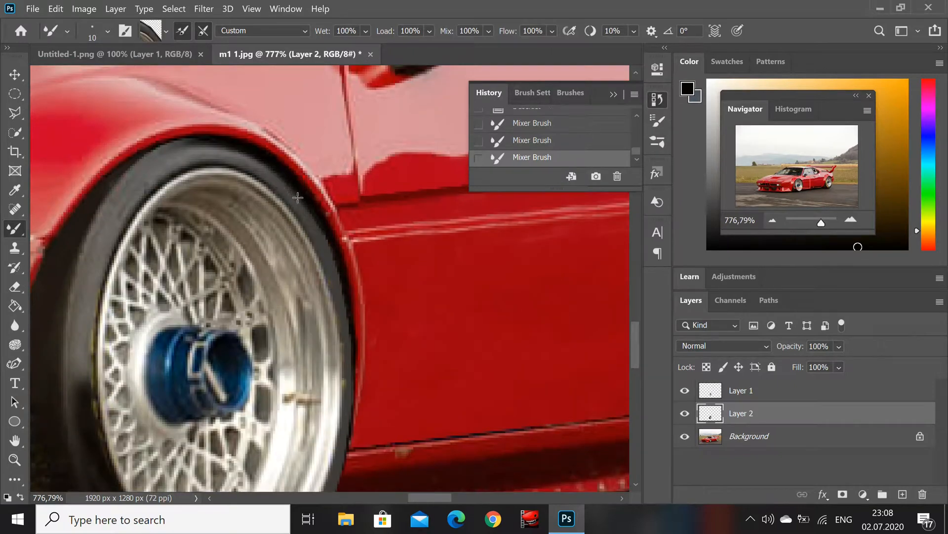
mouse_move(326, 246)
mouse_down()
mouse_move(351, 348)
mouse_move(345, 489)
mouse_up()
scroll(505, 266, down, 2)
scroll(506, 266, down, 1)
key(ctrl+z)
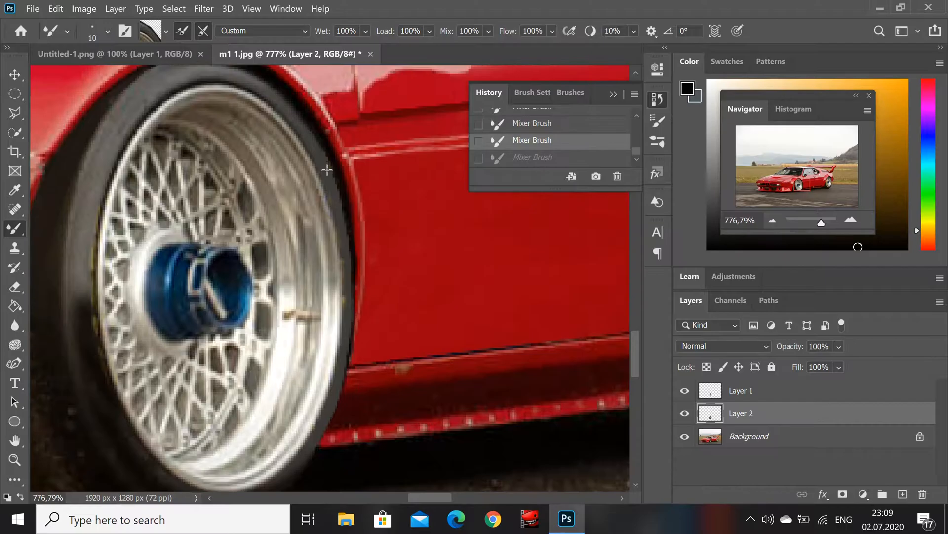
Step: Select the yellow fringe along the rim's bumper-side edge on Layer 1 with the Polygonal Lasso and delete it
key(l)
key(alt+bracketright)
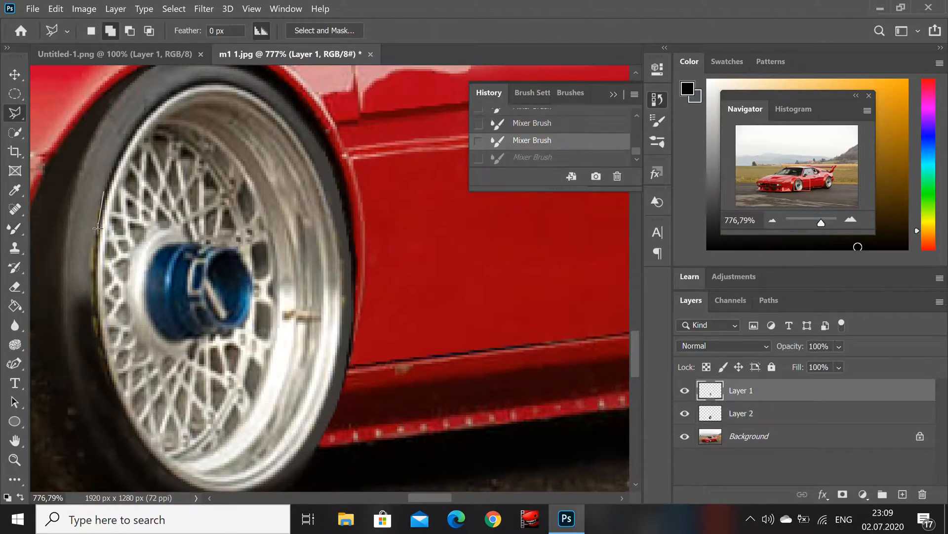
click(94, 316)
click(114, 397)
click(69, 309)
click(102, 193)
key(Delete)
Step: Select the yellow fringe along the rim's door-side edge on Layer 1 with the Polygonal Lasso, delete it and deselect
click(317, 170)
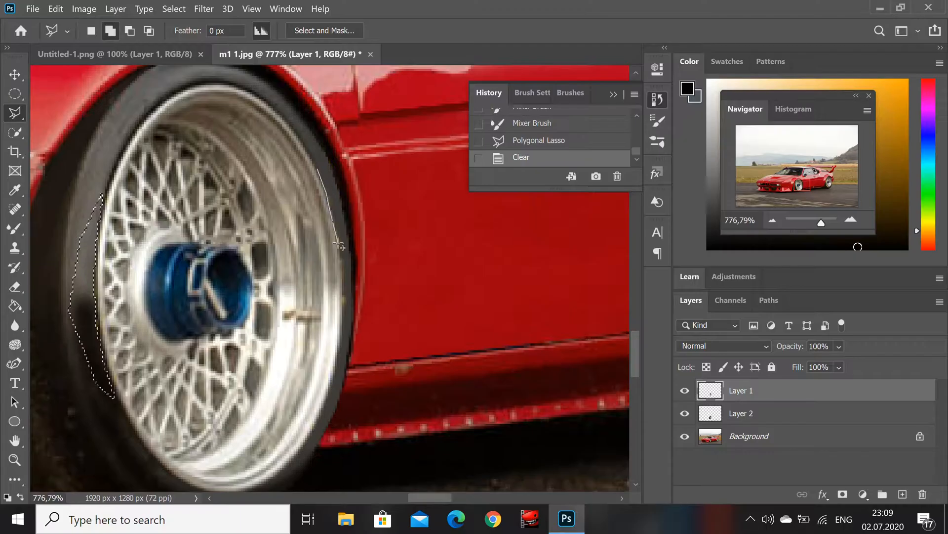
click(338, 243)
click(344, 316)
click(351, 298)
click(353, 270)
click(338, 205)
click(327, 172)
click(319, 170)
key(Delete)
click(16, 75)
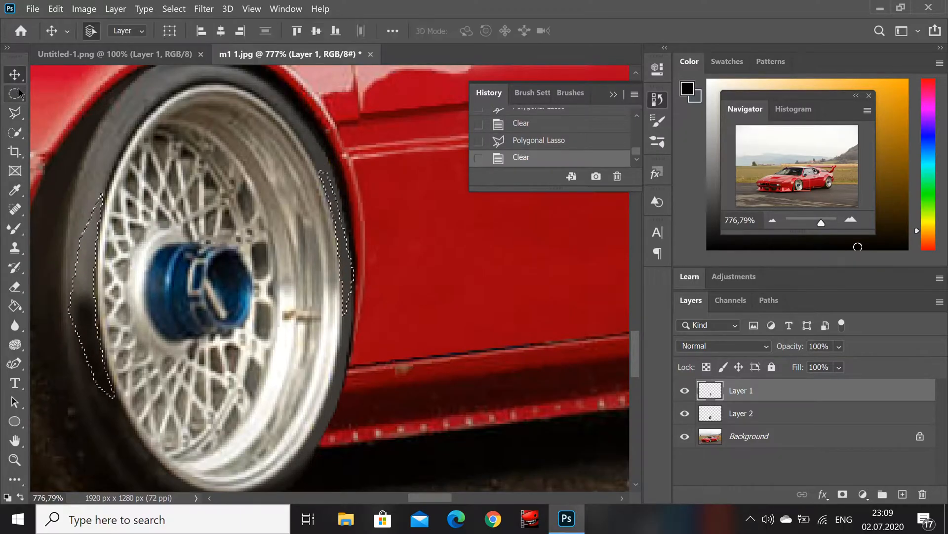
click(19, 92)
click(48, 107)
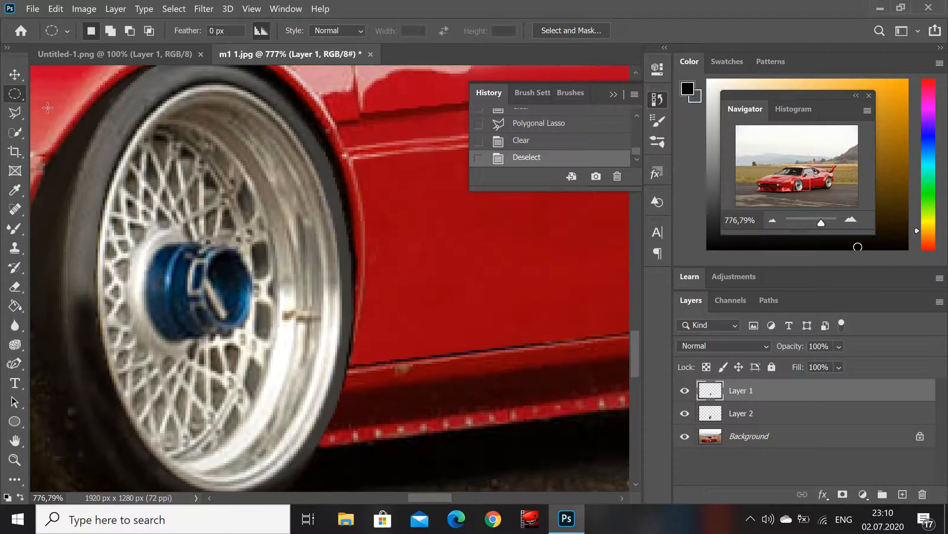
Step: Set the Mixer Brush wetness to 49% and stroke over the light-to-dark transition on the bumper-side sidewall
scroll(360, 258, up, 3)
mouse_move(821, 222)
mouse_down()
mouse_move(811, 221)
mouse_move(826, 221)
mouse_up()
drag(804, 179, 793, 188)
click(14, 228)
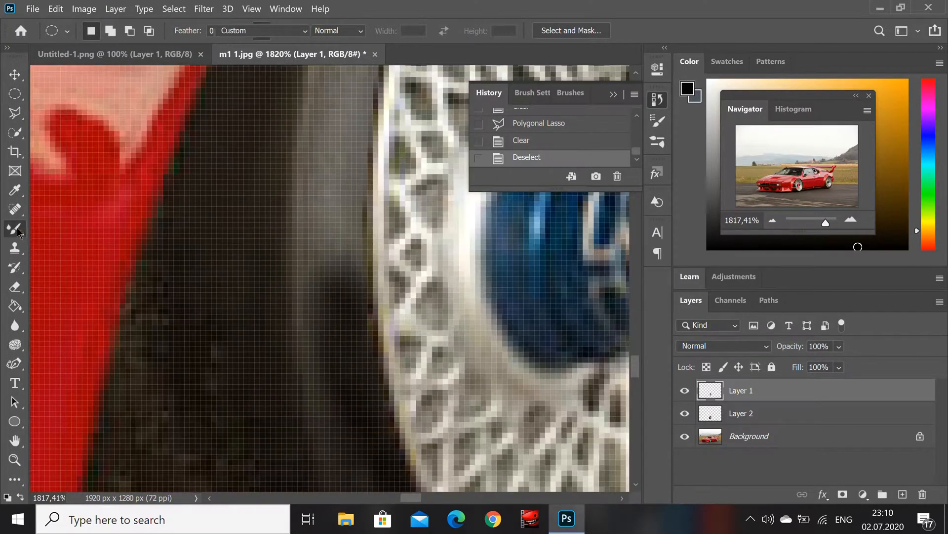
click(337, 152)
click(366, 31)
click(378, 46)
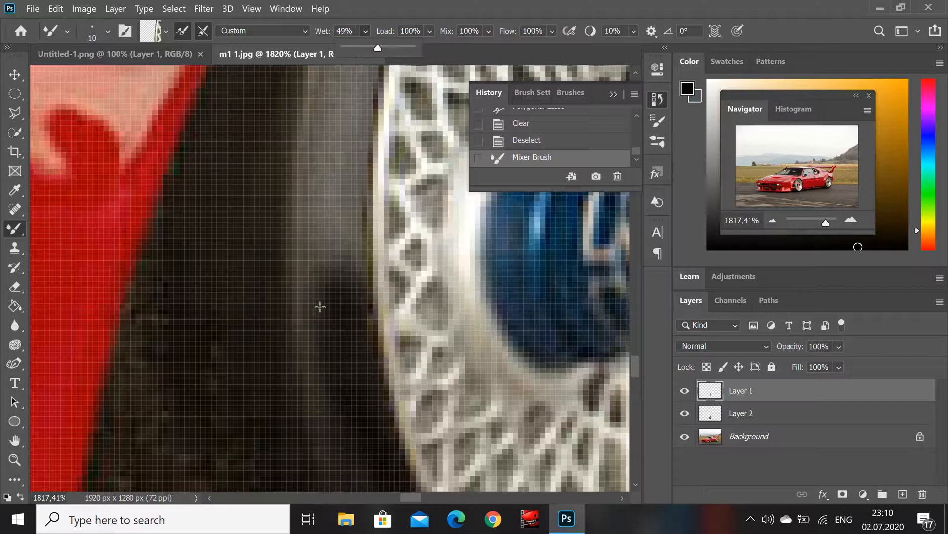
drag(320, 317, 339, 197)
click(338, 197)
Step: Set the Mixer Brush wetness to 81% and blend the bumper-side sidewall's light-to-dark transition on Layer 2 with sampled tire tones
drag(368, 31, 414, 52)
click(334, 203)
key(alt+bracketleft)
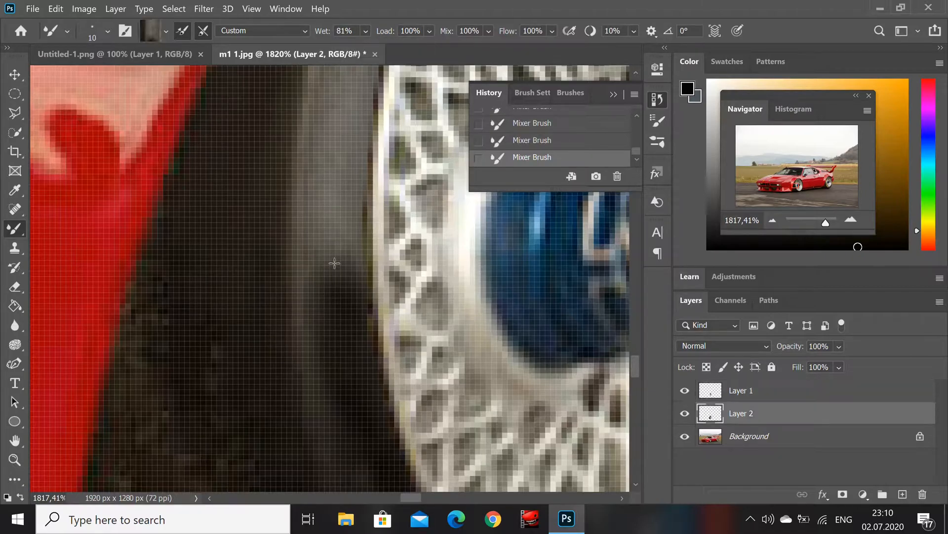
alt+click(338, 198)
drag(345, 212, 317, 322)
mouse_move(330, 225)
mouse_down()
mouse_move(304, 363)
mouse_move(292, 239)
mouse_move(278, 324)
mouse_move(284, 152)
mouse_up()
drag(269, 285, 300, 154)
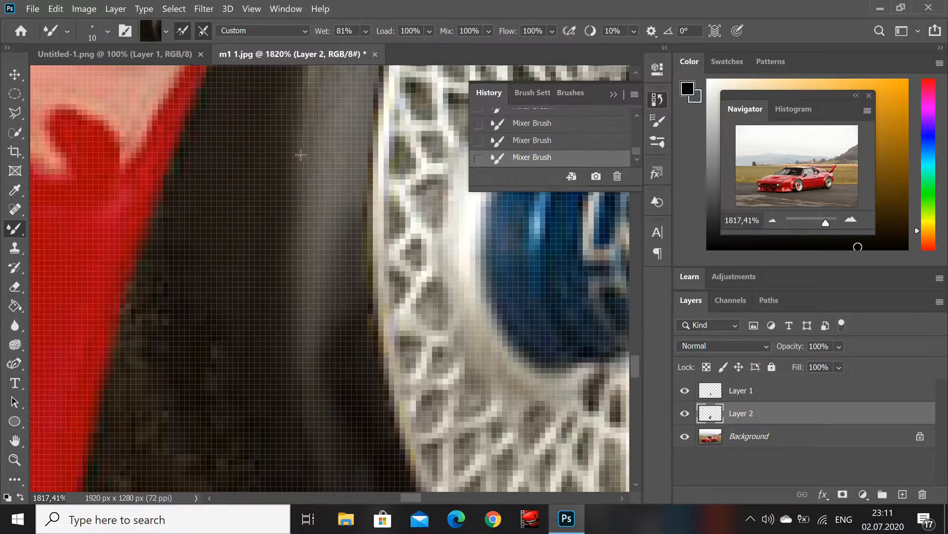
Step: Resample dark and light tire tones for further Mixer Brush strokes along the bumper-side sidewall, and undo the last stroke
alt+click(329, 384)
drag(338, 320, 362, 174)
alt+click(342, 151)
drag(321, 225, 305, 286)
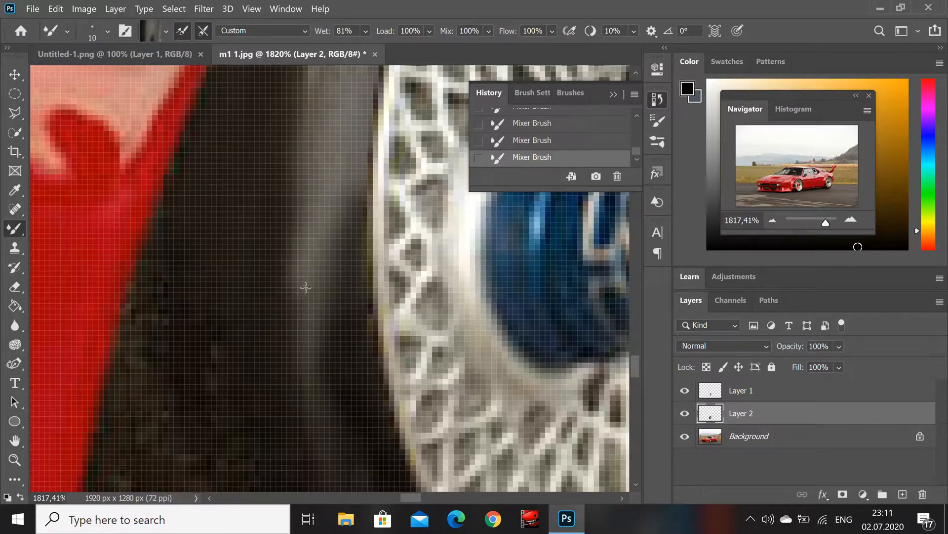
key(ctrl+z)
Step: Scale the front wheel rim on Layer 1 to 103.26% with Free Transform
mouse_move(825, 222)
mouse_down()
mouse_move(812, 224)
mouse_move(820, 224)
mouse_up()
click(779, 395)
key(m)
right_click(409, 90)
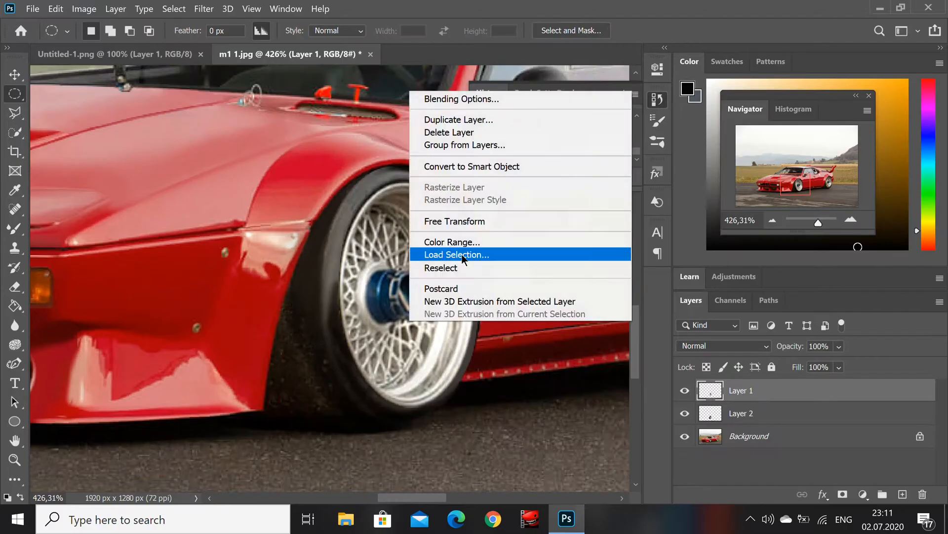
click(435, 220)
drag(477, 409, 481, 409)
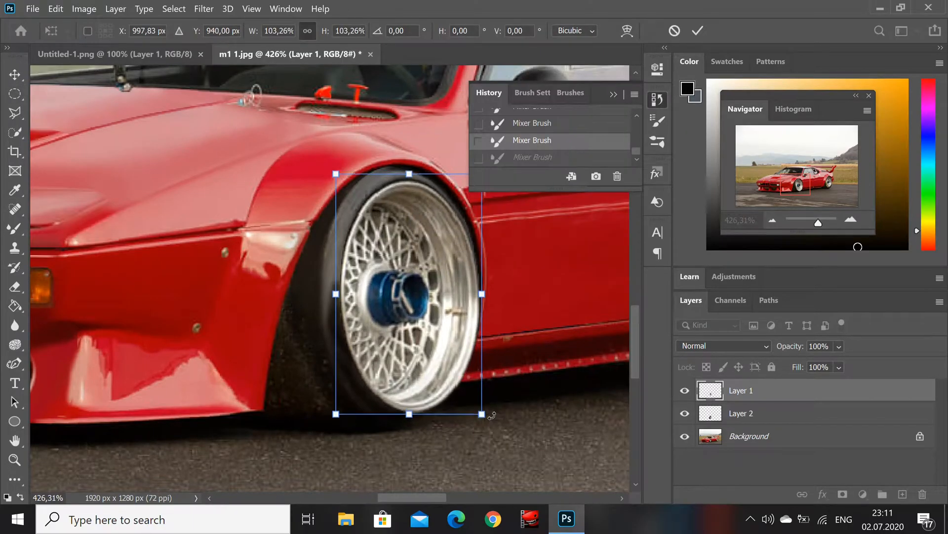
Step: Rotate the front rim to -0.14°, nudge it into position inside the tire and apply the transform
key(Left)
drag(447, 473, 452, 469)
key(Right)
key(Down)
key(Down)
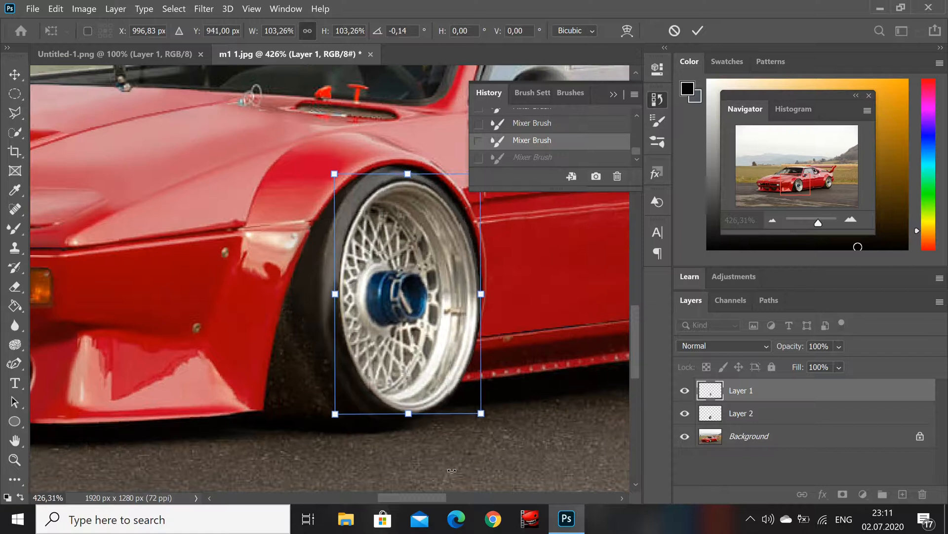
click(698, 31)
Step: Outline the rear tire and rim along the wheel arch and ground with a closed Polygonal Lasso selection
drag(814, 221, 821, 223)
drag(827, 180, 837, 180)
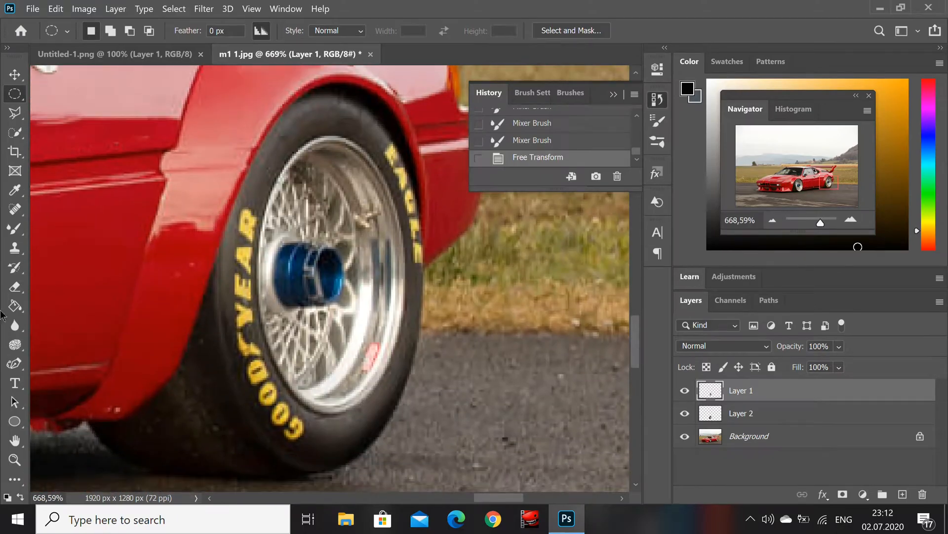
key(l)
click(113, 423)
click(177, 380)
click(245, 176)
click(268, 130)
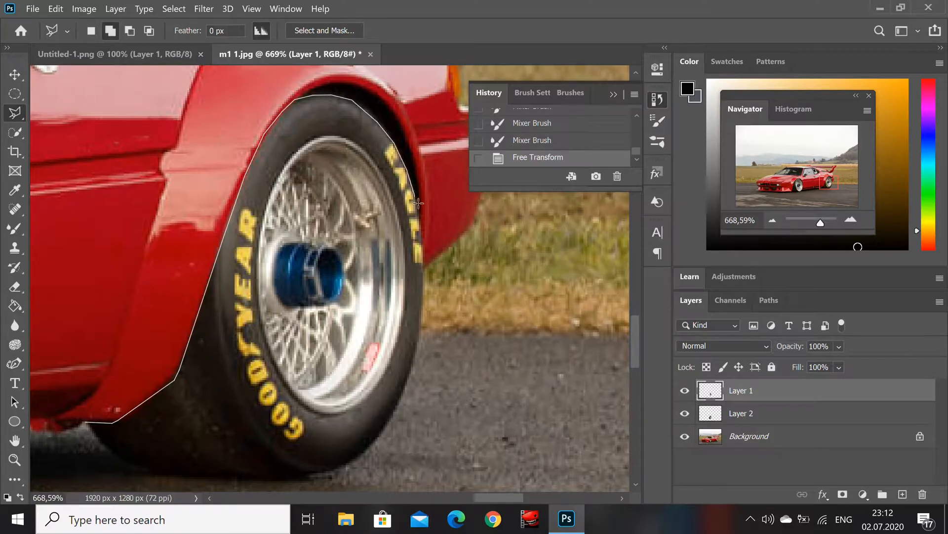
click(423, 250)
click(394, 421)
click(364, 459)
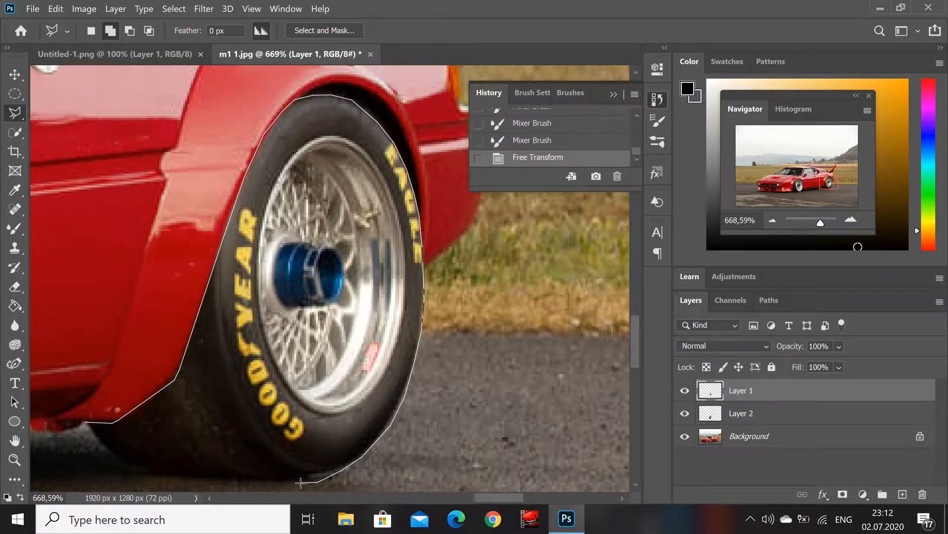
click(305, 481)
click(242, 478)
click(126, 466)
click(87, 423)
Step: Copy the selected rear wheel from the Background, paste it as a new layer and place that layer above Layer 1
click(773, 435)
key(ctrl+c)
key(m)
key(ctrl+d)
key(ctrl+v)
drag(750, 437, 726, 391)
Step: Align the pasted rear wheel over the original wheel and scale it to 102.92% with Free Transform
key(v)
drag(357, 387, 306, 389)
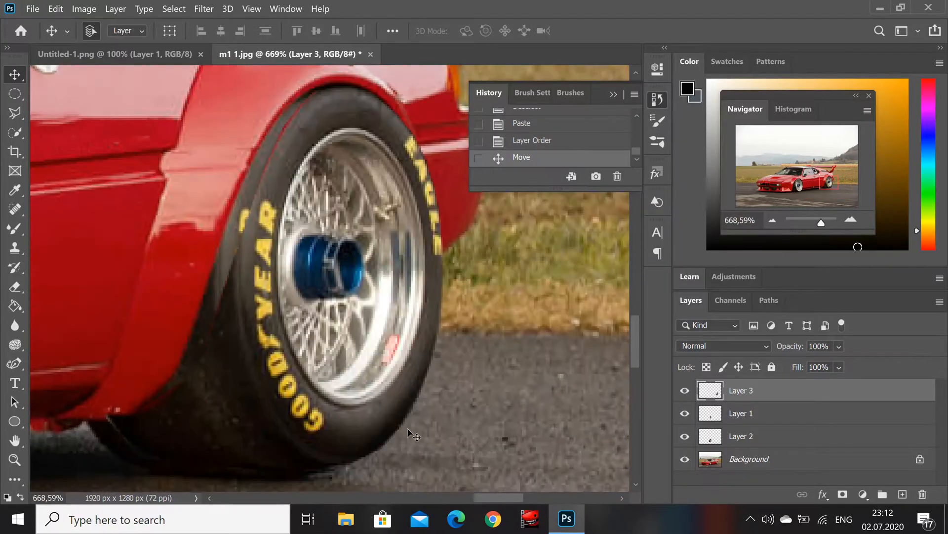
drag(389, 414, 371, 409)
scroll(353, 392, up, 1)
key(m)
right_click(342, 339)
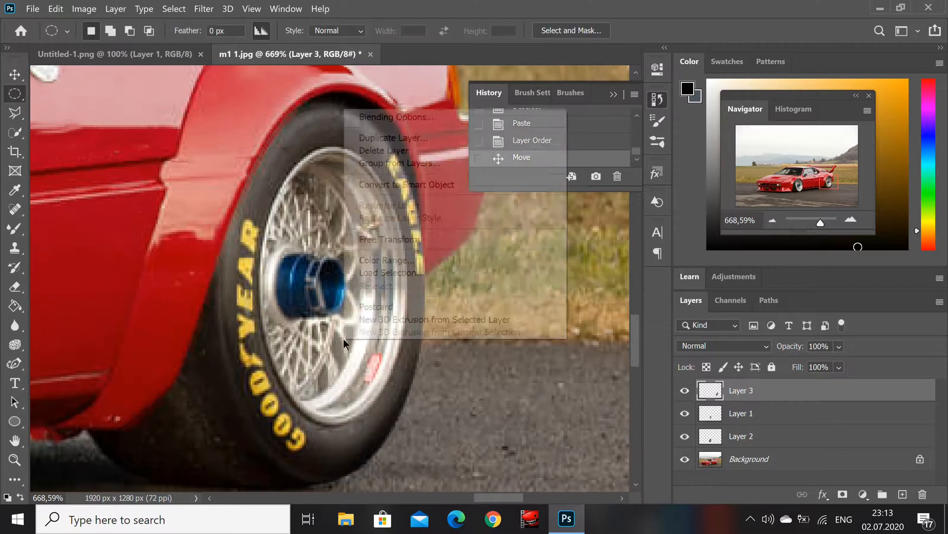
click(387, 243)
drag(427, 105, 442, 104)
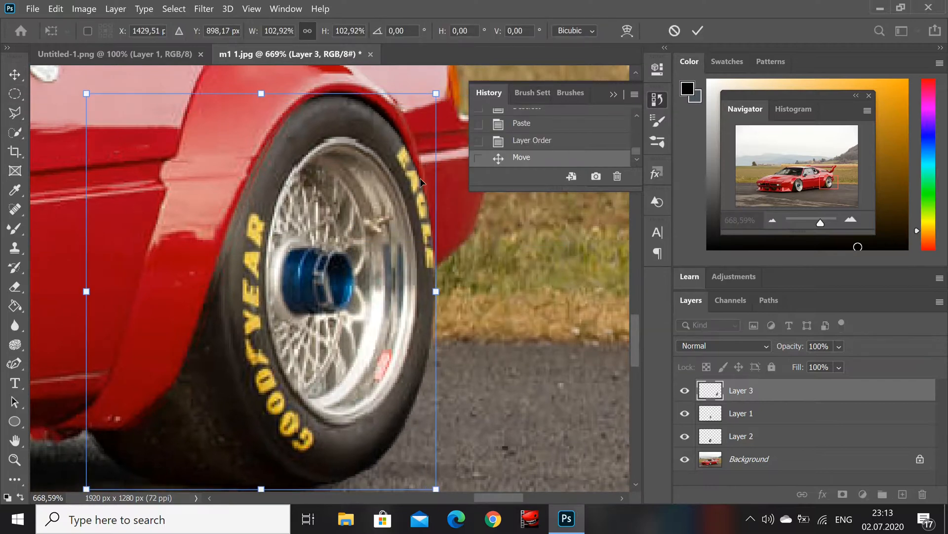
Step: Nudge the scaled rear wheel horizontally to X 1432.51 px so it fits the wheel arch
key(Right)
key(Right)
key(Right)
key(Left)
key(Left)
key(Left)
key(Left)
mouse_move(821, 222)
mouse_down()
mouse_move(811, 223)
mouse_move(821, 223)
mouse_up()
key(Right)
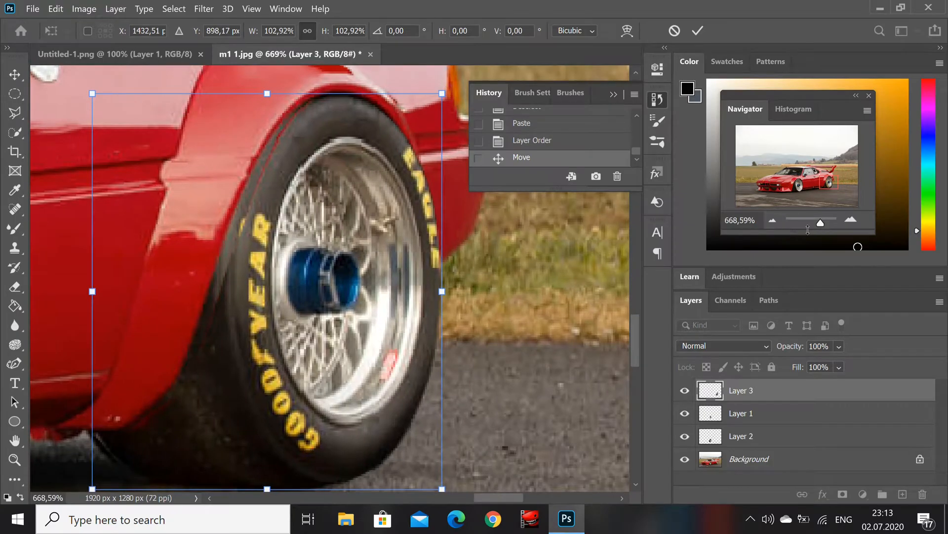
key(Left)
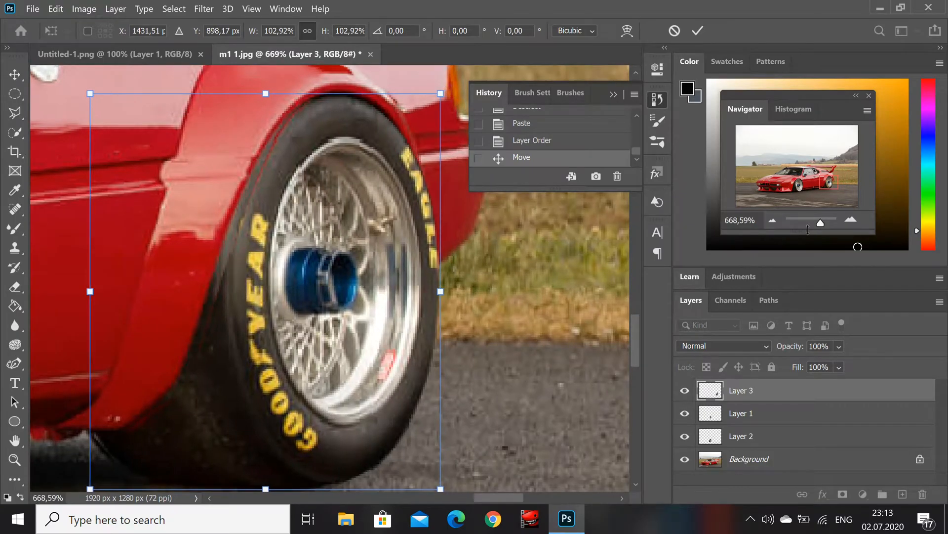
key(Right)
Step: Nudge the rear wheel vertically to Y 899.17 px, rotate it to -0.48° and apply the transform
scroll(611, 385, down, 1)
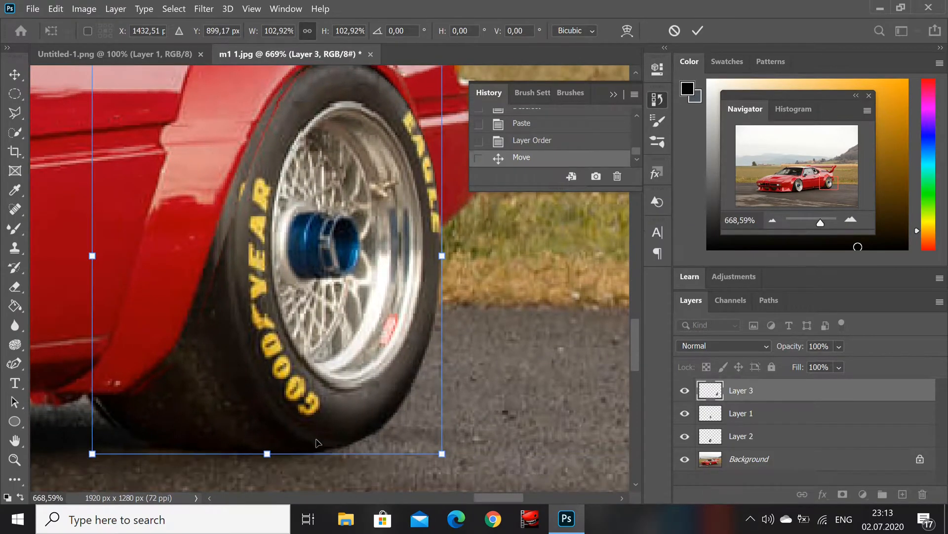
key(Down)
key(Down)
scroll(331, 154, up, 2)
key(Up)
scroll(348, 381, down, 6)
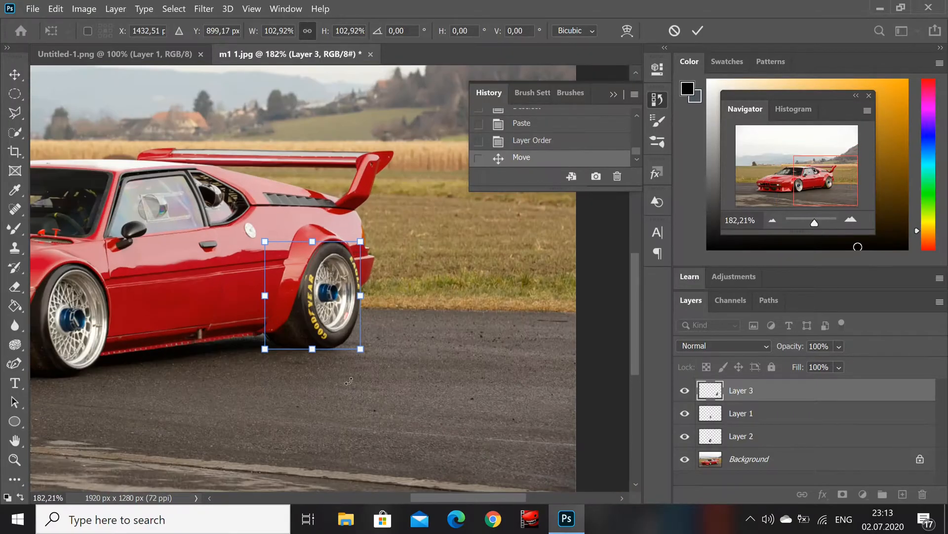
drag(348, 380, 344, 377)
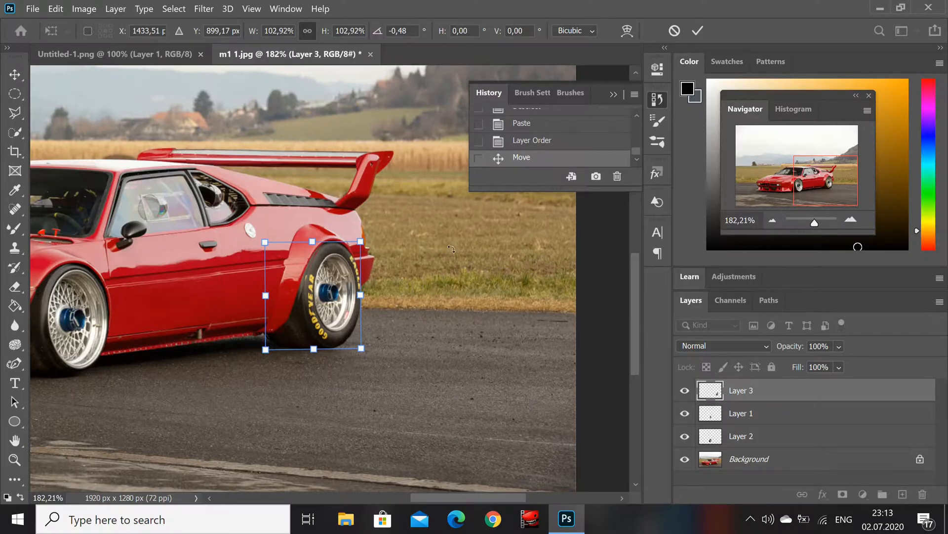
click(698, 30)
Step: Select the narrow strip between the rear wheel arch's door-side edge and the tire with the Polygonal Lasso
drag(815, 223, 822, 223)
scroll(334, 330, up, 2)
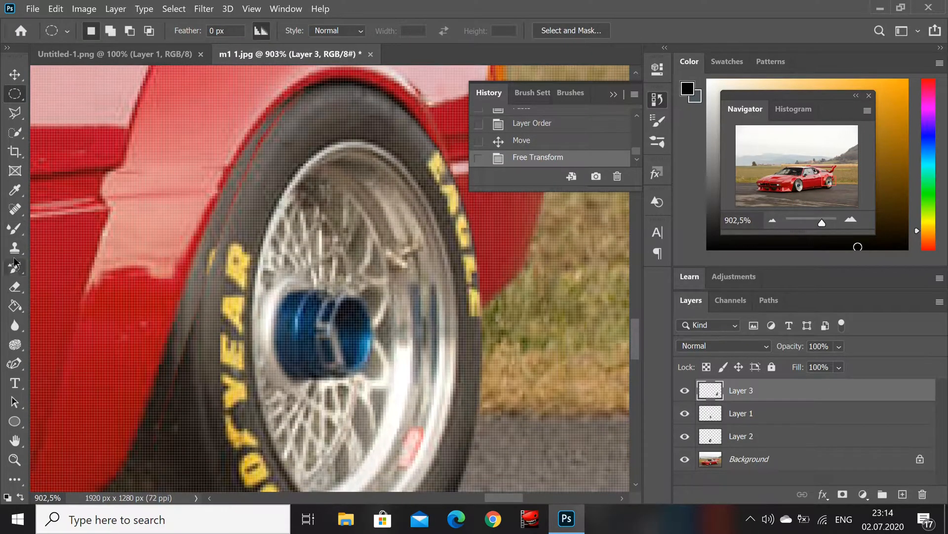
click(15, 113)
click(273, 126)
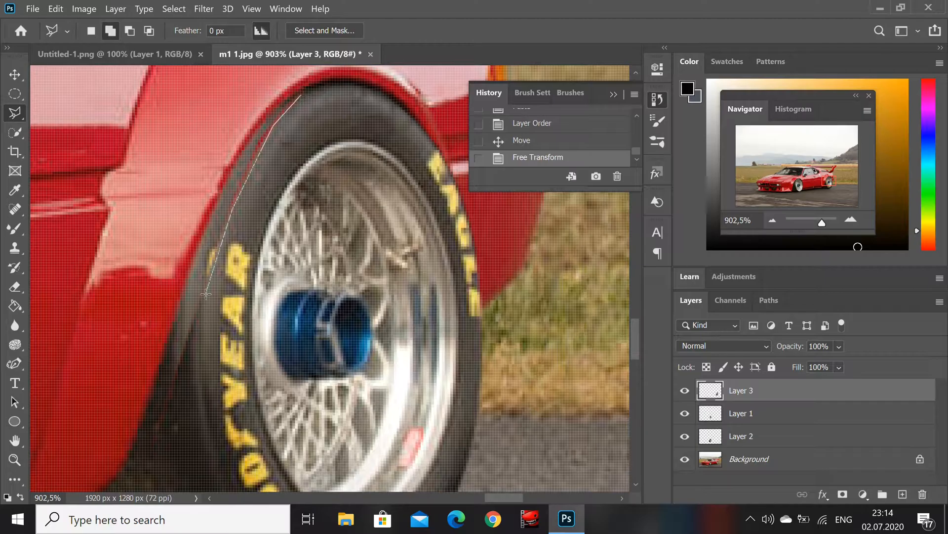
key(Escape)
click(196, 353)
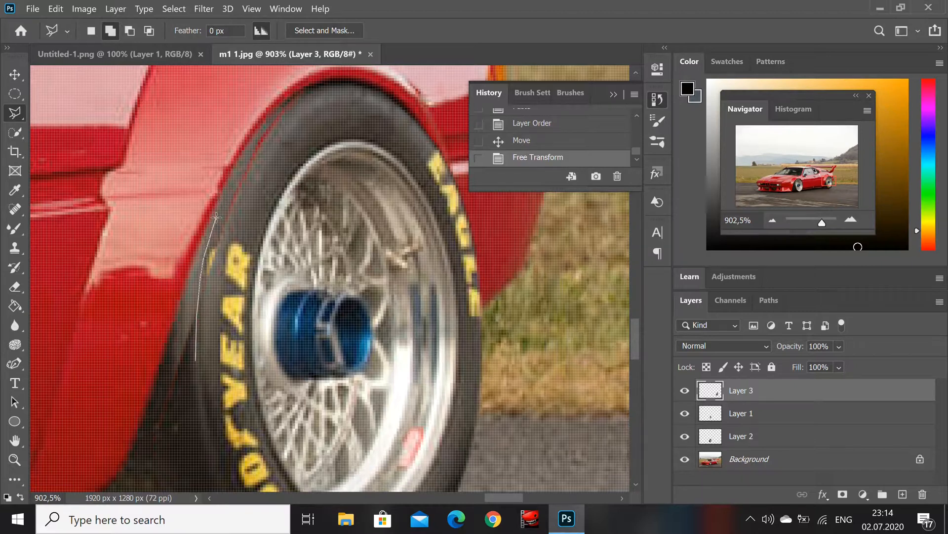
click(256, 134)
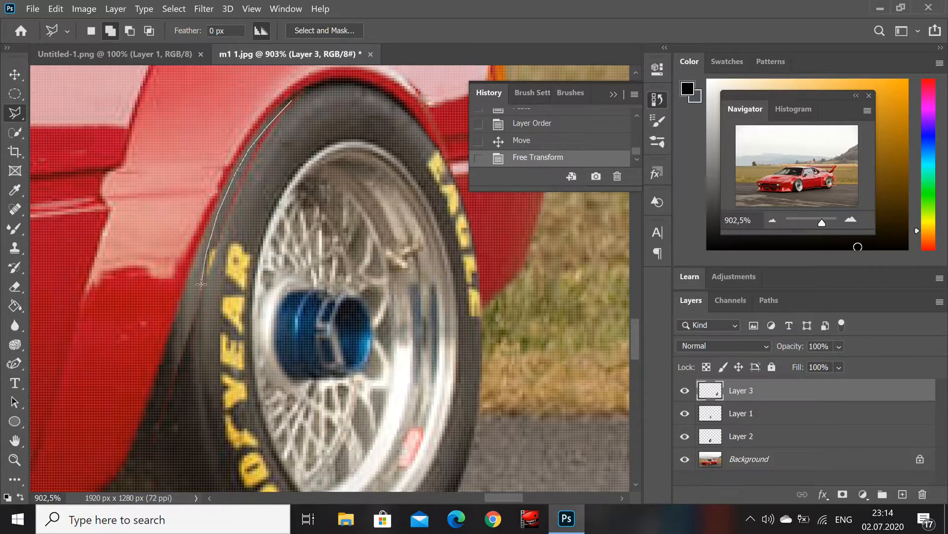
click(196, 333)
click(168, 433)
click(160, 418)
click(175, 317)
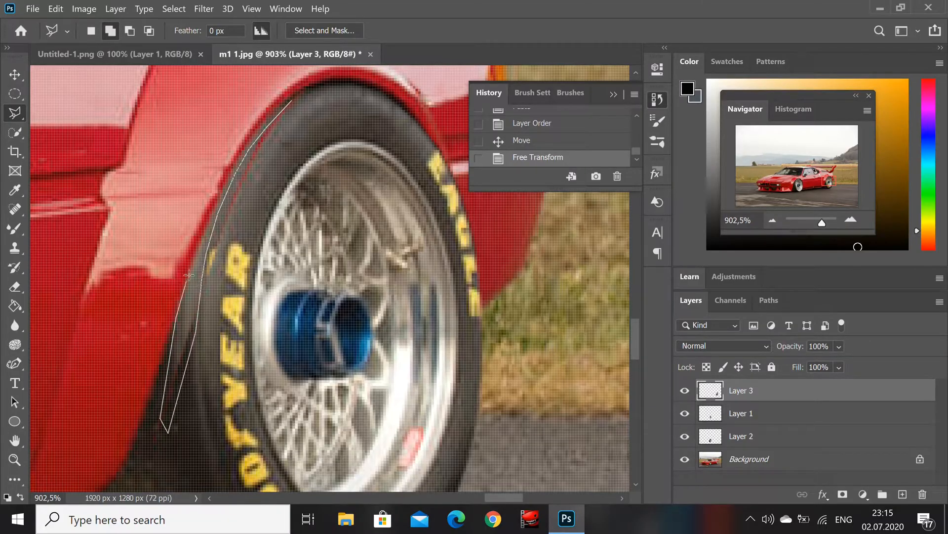
click(291, 99)
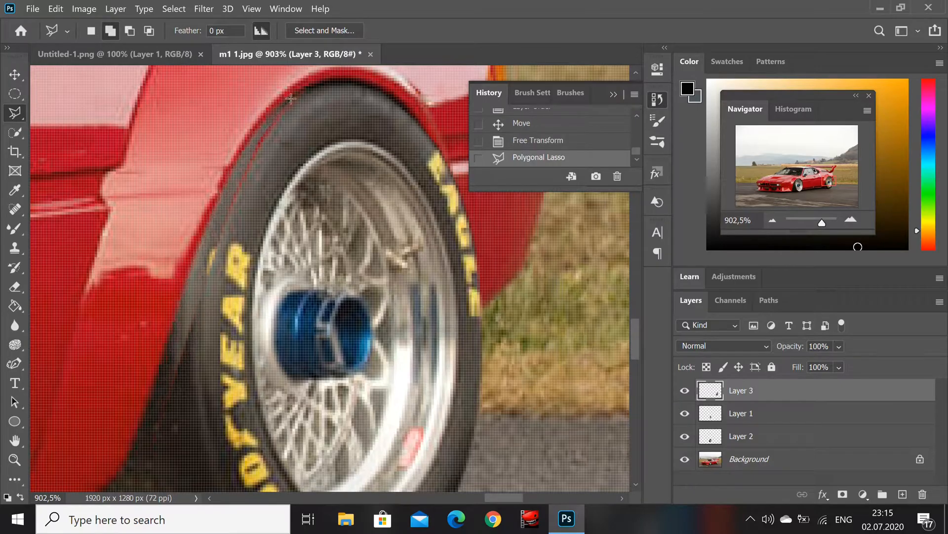
Step: Sample the dark tone at the arch's upper edge and paint the selected strip beside the rear tire with the Brush tool
click(15, 228)
click(55, 226)
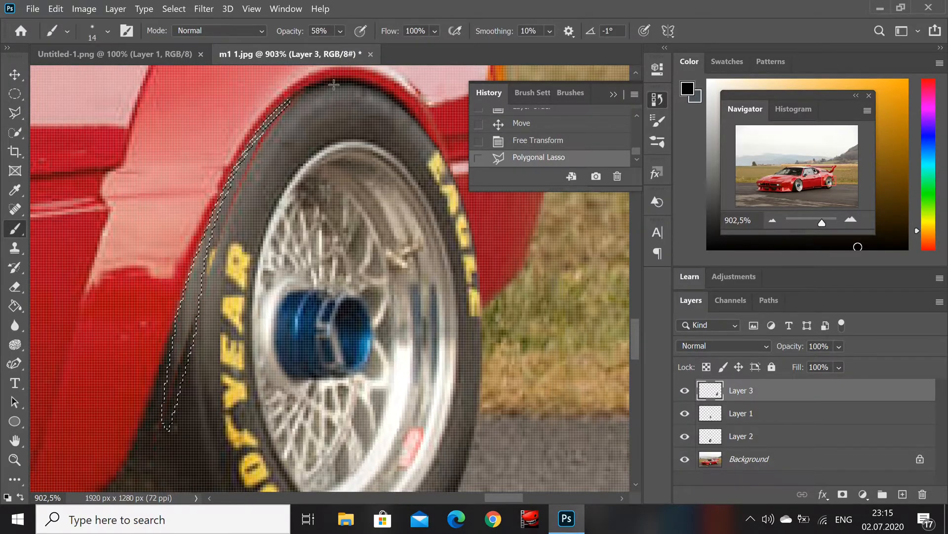
alt+click(334, 85)
drag(286, 104, 231, 185)
mouse_move(232, 180)
mouse_down()
mouse_move(209, 230)
mouse_move(173, 400)
mouse_up()
drag(190, 341, 202, 262)
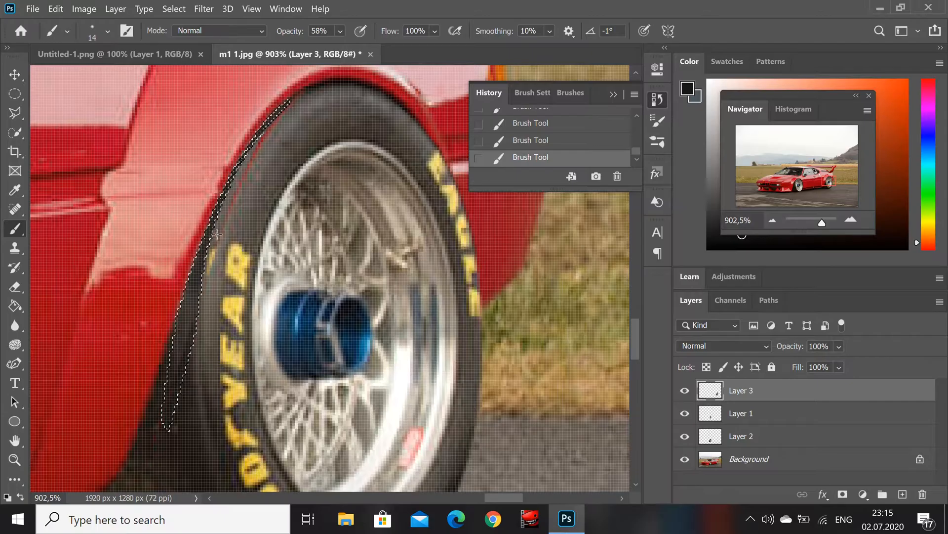
Step: Blend the painted arch strip with the Mixer Brush using a sampled tire tone and clear the selection
right_click(15, 228)
click(58, 269)
alt+click(310, 87)
mouse_move(287, 103)
mouse_down()
mouse_move(254, 147)
mouse_move(194, 316)
mouse_move(176, 328)
mouse_move(223, 196)
mouse_up()
key(m)
click(298, 137)
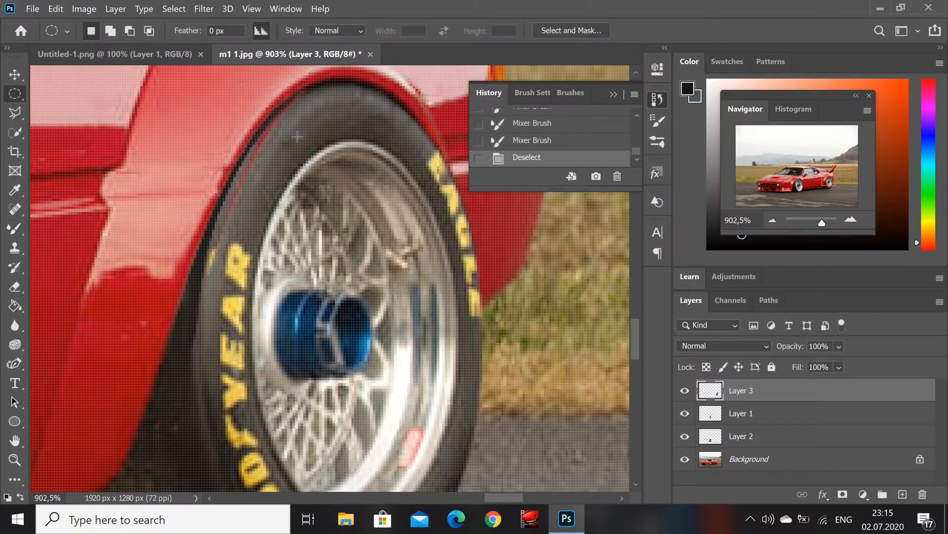
Step: Select the thin red line along the rear tire's door-side upper sidewall with the Polygonal Lasso
scroll(298, 137, down, 3)
scroll(243, 156, up, 3)
key(l)
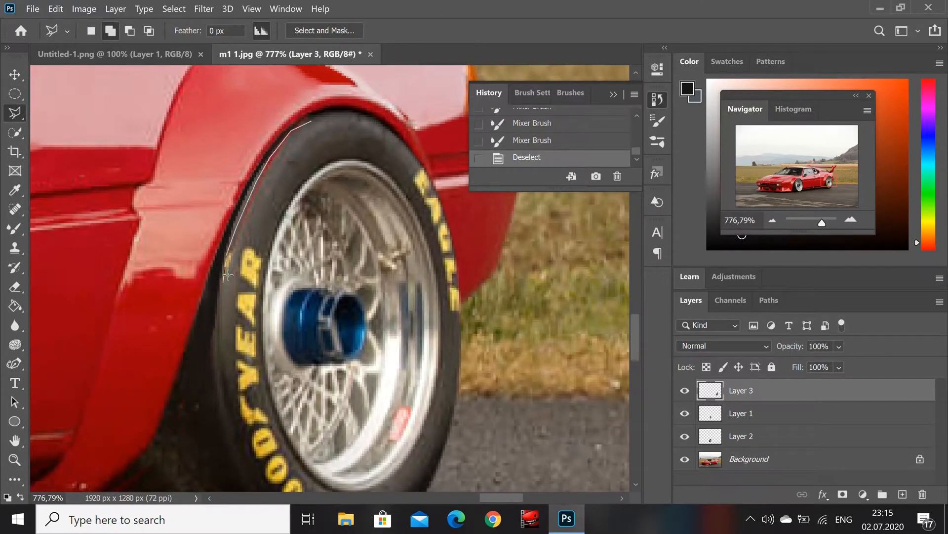
click(301, 132)
scroll(346, 148, left, 3)
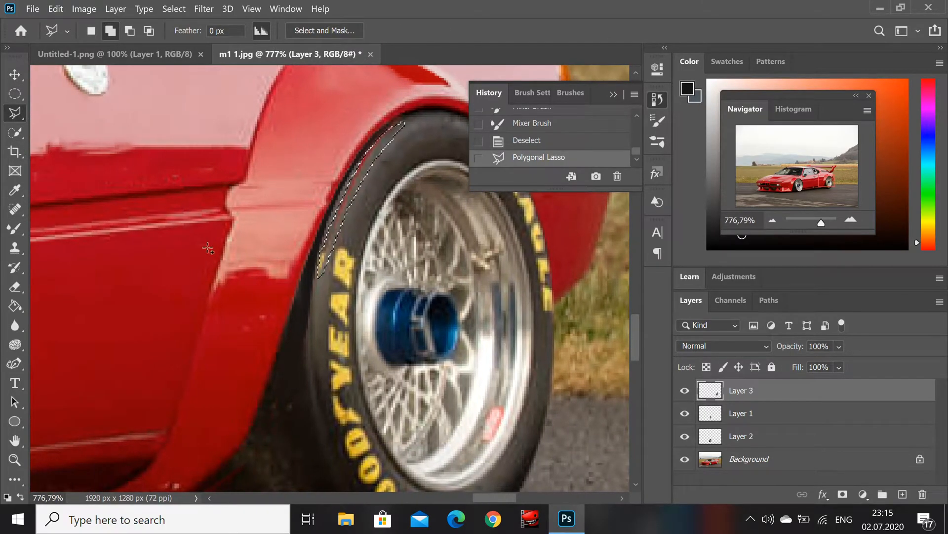
Step: Blend away the red line inside the selection with two Mixer Brush strokes and deselect
key(b)
drag(403, 126, 321, 274)
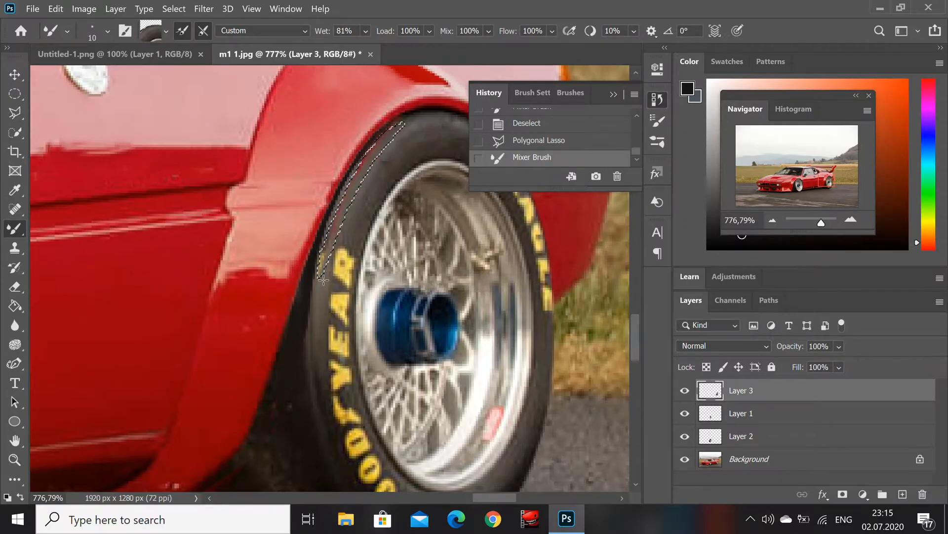
drag(401, 115, 322, 271)
click(15, 94)
click(141, 128)
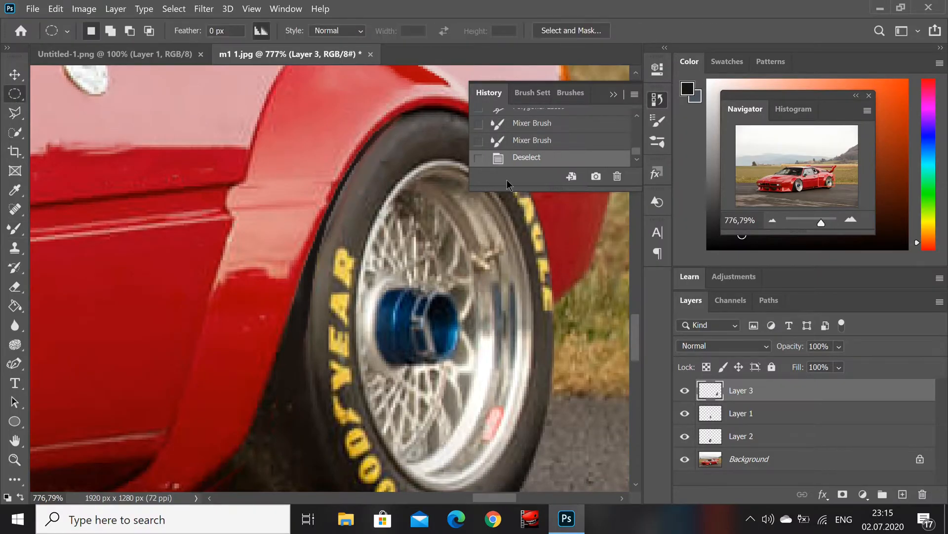
Step: Step back in history to restore the sidewall selection, paint it dark grey with the Brush tool and deselect
scroll(594, 212, down, 1)
click(822, 221)
scroll(346, 252, up, 3)
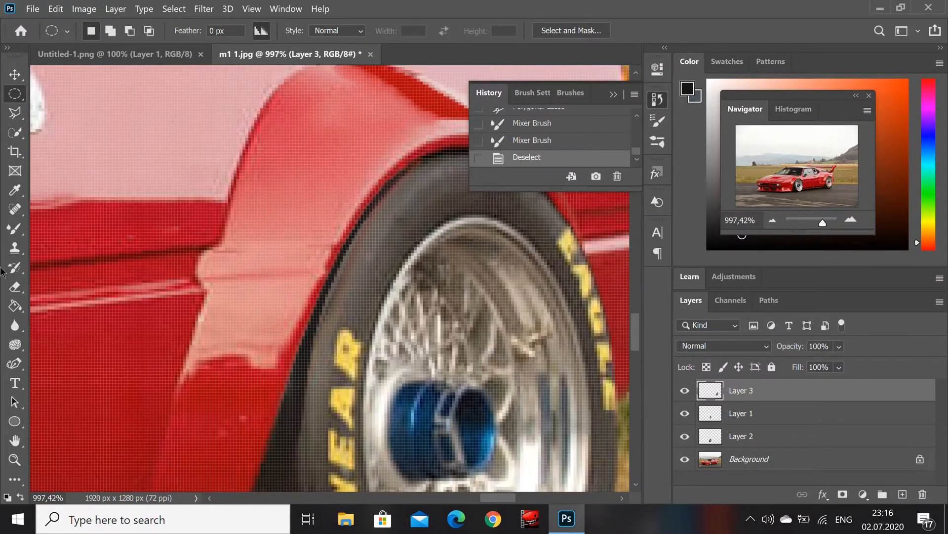
click(544, 140)
right_click(15, 228)
click(74, 226)
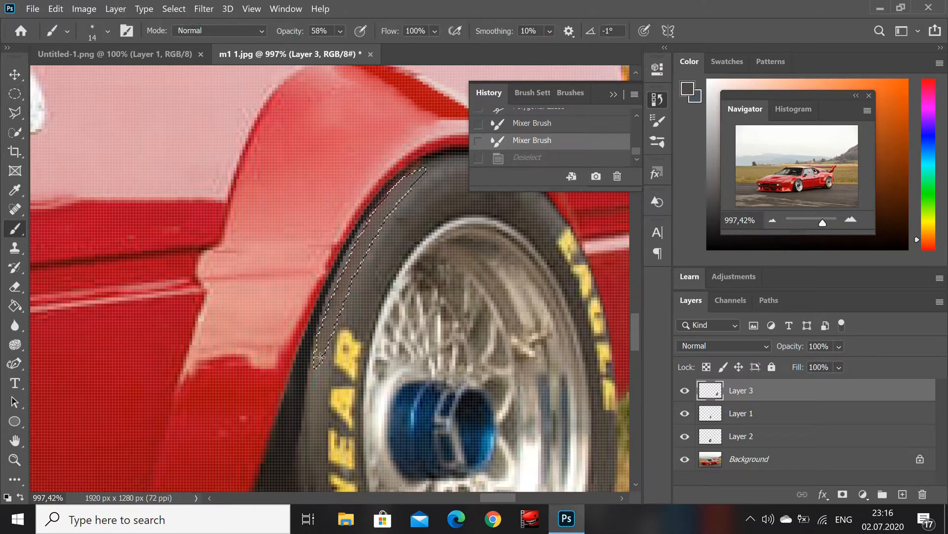
drag(320, 355, 408, 164)
drag(326, 304, 428, 163)
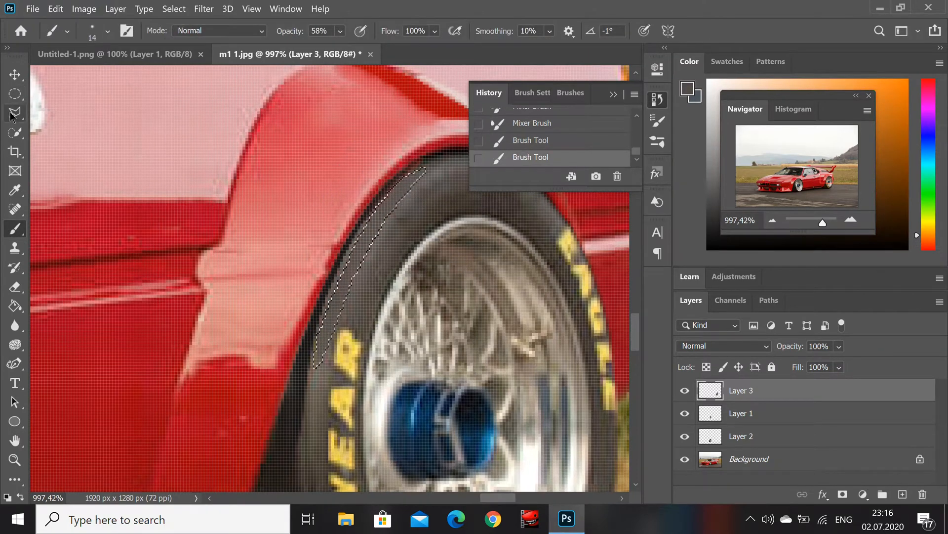
click(15, 94)
click(60, 124)
Step: Smear dark tire tone over the upper letters of the rear tire's yellow GOODYEAR lettering with the Mixer Brush
right_click(15, 230)
click(74, 271)
drag(358, 238, 411, 195)
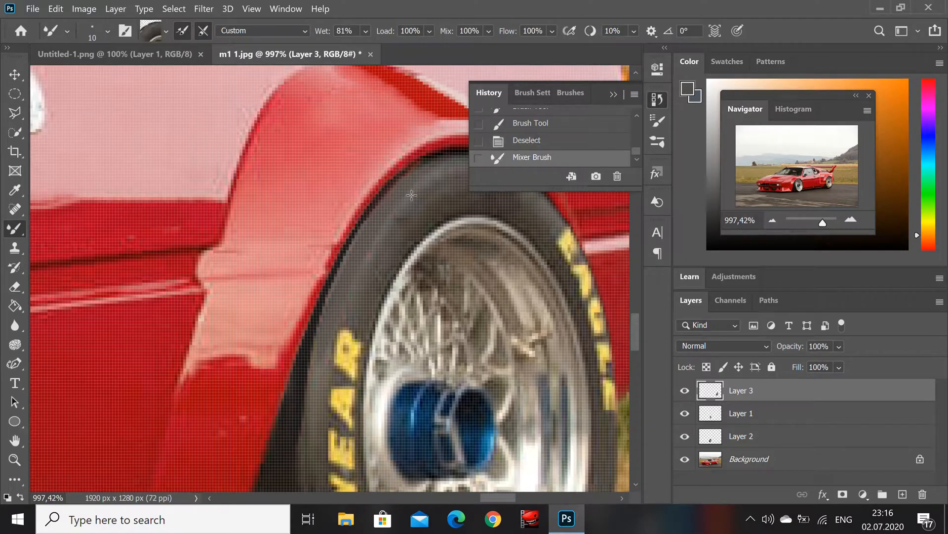
mouse_move(340, 355)
mouse_down()
mouse_move(336, 395)
mouse_move(346, 326)
mouse_move(336, 460)
mouse_up()
drag(356, 316, 345, 472)
Step: Smear tire tone down over the middle letters of the door-side lettering with the Mixer Brush, then step back one stroke
scroll(328, 444, down, 2)
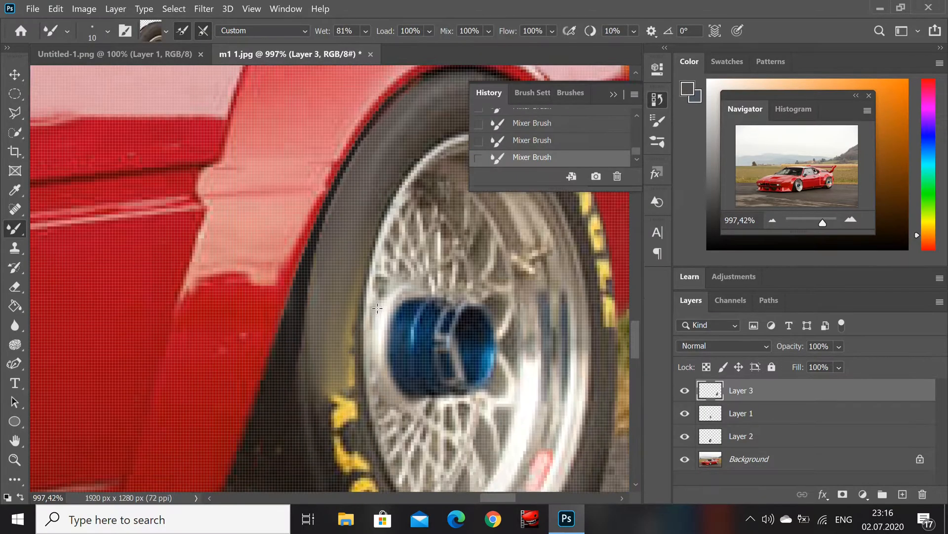
drag(354, 201, 373, 418)
drag(320, 307, 352, 422)
mouse_move(341, 195)
mouse_down()
mouse_move(365, 382)
mouse_move(360, 411)
mouse_up()
drag(362, 185, 384, 440)
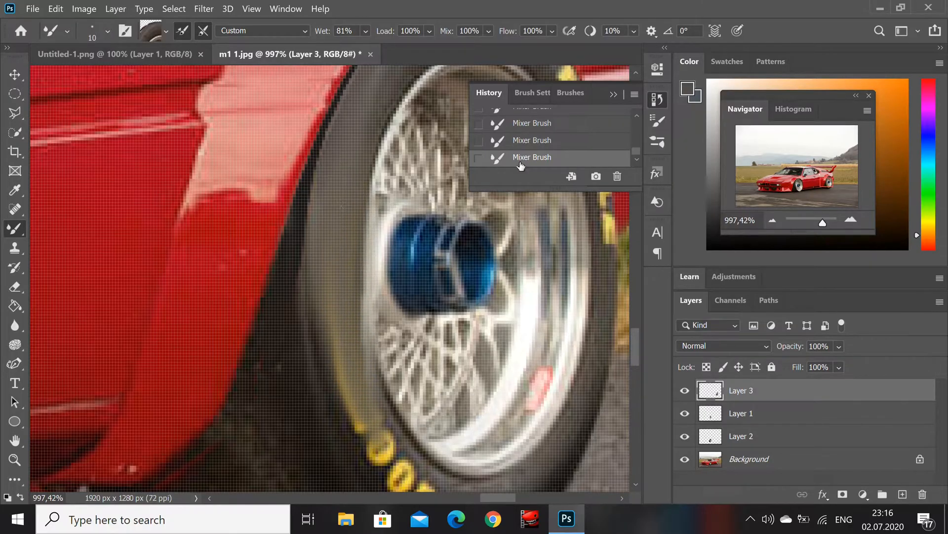
click(522, 143)
Step: Restroke the yellow smears from mid-sidewall down toward the lowest GOODYEAR letters with the Mixer Brush
drag(344, 235, 367, 409)
drag(332, 361, 364, 464)
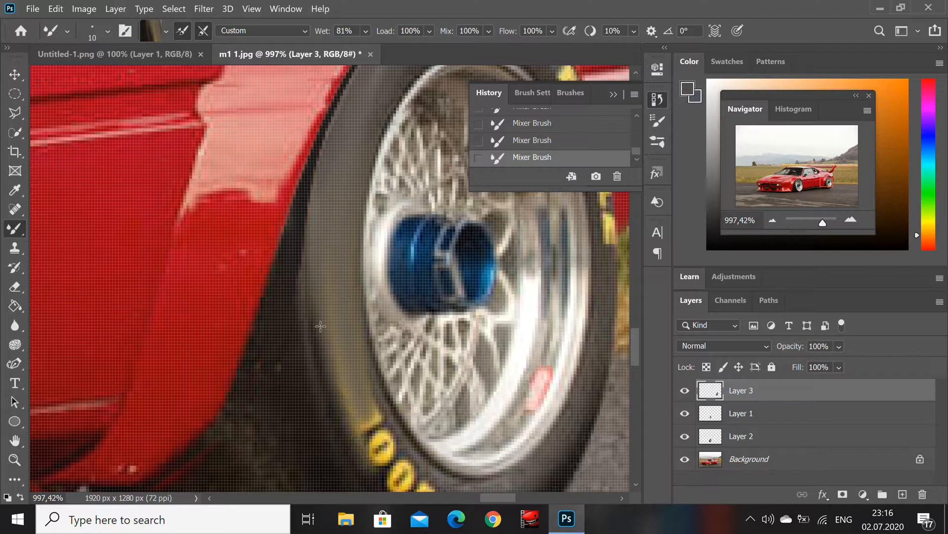
drag(313, 304, 394, 485)
drag(367, 373, 399, 477)
Step: Sample a clean tone from the lower tire and blend the remaining yellow lettering away with upward Mixer Brush strokes
scroll(400, 440, down, 2)
alt+click(470, 395)
mouse_move(444, 385)
mouse_down()
mouse_move(363, 297)
mouse_move(369, 304)
mouse_up()
drag(446, 395, 381, 316)
drag(427, 381, 378, 309)
mouse_move(467, 371)
mouse_down()
mouse_move(385, 301)
mouse_move(333, 213)
mouse_up()
mouse_move(383, 337)
mouse_down()
mouse_move(334, 230)
mouse_move(327, 165)
mouse_up()
mouse_move(372, 313)
mouse_down()
mouse_move(330, 149)
mouse_move(341, 178)
mouse_up()
drag(362, 286, 325, 174)
drag(331, 260, 320, 134)
drag(349, 255, 316, 89)
Step: Outline the dark gap beside the tire's door-side edge with the Polygonal Lasso, blend it with the Mixer Brush and deselect
scroll(414, 225, up, 2)
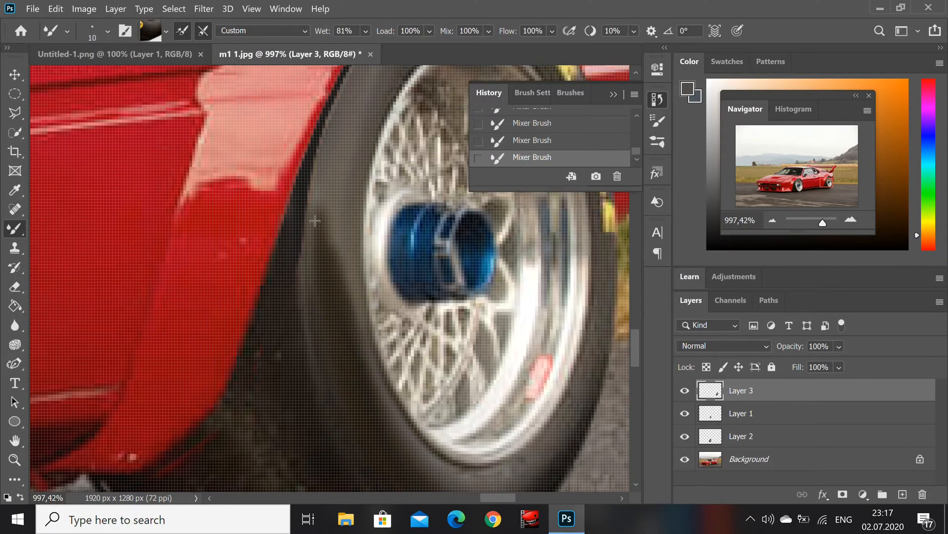
drag(823, 223, 822, 222)
click(15, 114)
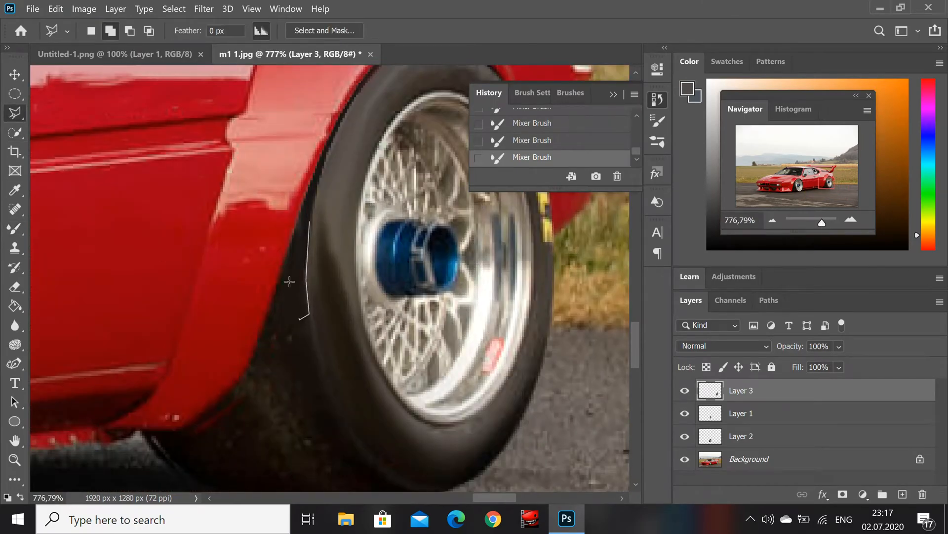
click(309, 223)
click(15, 229)
drag(302, 307, 303, 242)
mouse_move(298, 252)
mouse_down()
mouse_move(303, 277)
mouse_move(302, 238)
mouse_up()
click(15, 94)
click(91, 142)
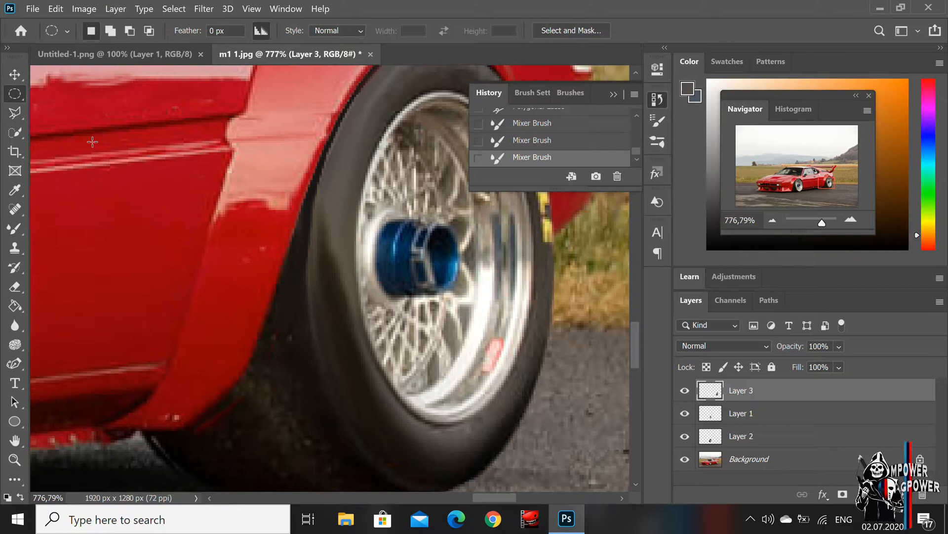
Step: Paint over the uneven door-side sidewall with the Brush at 23% opacity, using a grey sampled from the tire
scroll(330, 198, up, 1)
drag(821, 223, 824, 224)
key(b)
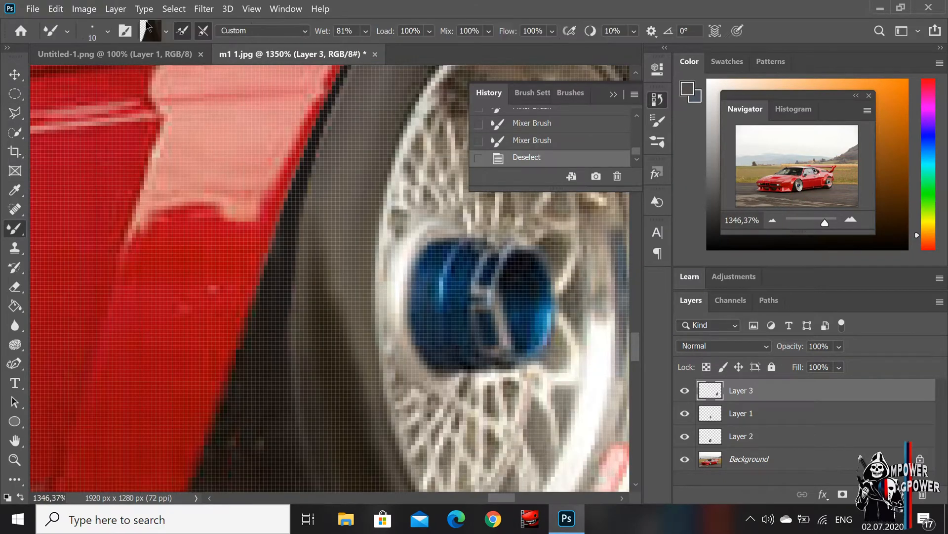
right_click(15, 229)
click(64, 227)
click(339, 31)
click(344, 48)
alt+click(358, 208)
drag(327, 284, 350, 380)
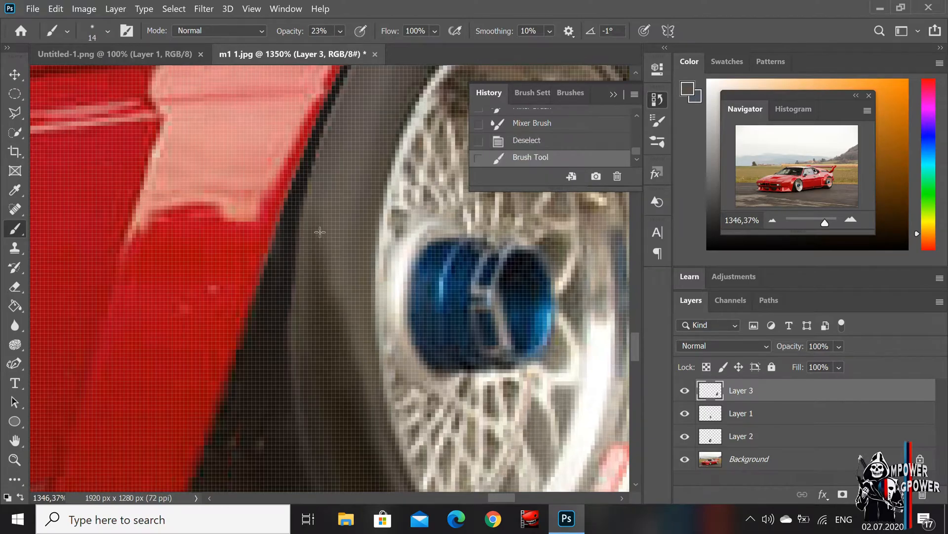
click(368, 397)
Step: Try to smear away the yellow EAGLE lettering with unmasked Mixer Brush strokes, stepping back in history after each attempt
drag(824, 223, 823, 222)
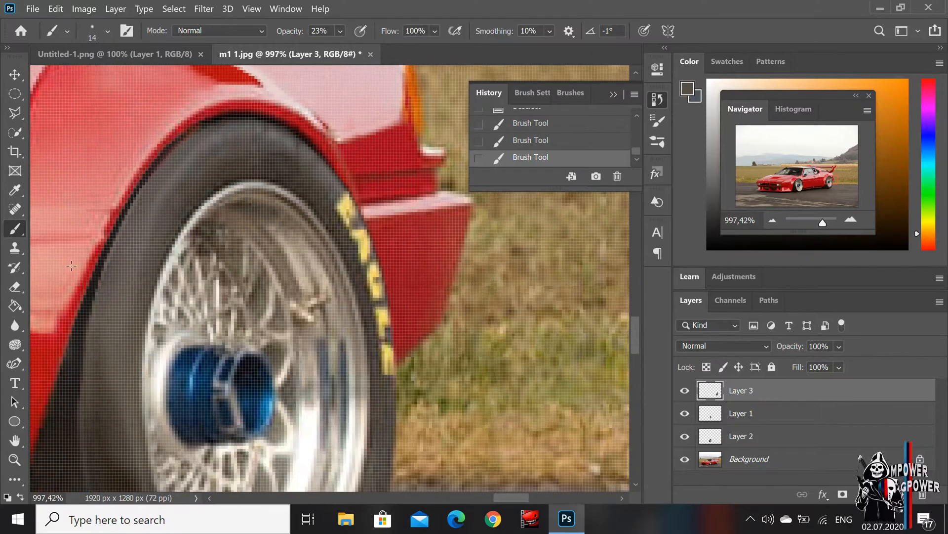
right_click(15, 228)
click(54, 268)
mouse_move(319, 178)
mouse_down()
mouse_move(346, 213)
mouse_move(393, 380)
mouse_up()
click(534, 141)
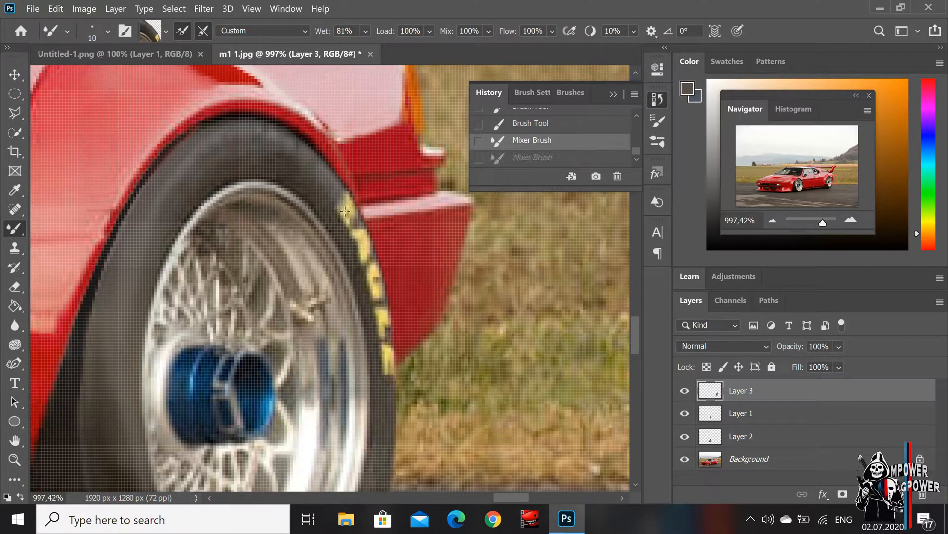
drag(339, 205, 371, 312)
click(533, 142)
Step: Outline the yellow EAGLE lettering with the Polygonal Lasso and smear it away with the Mixer Brush using sampled tire tones
click(14, 116)
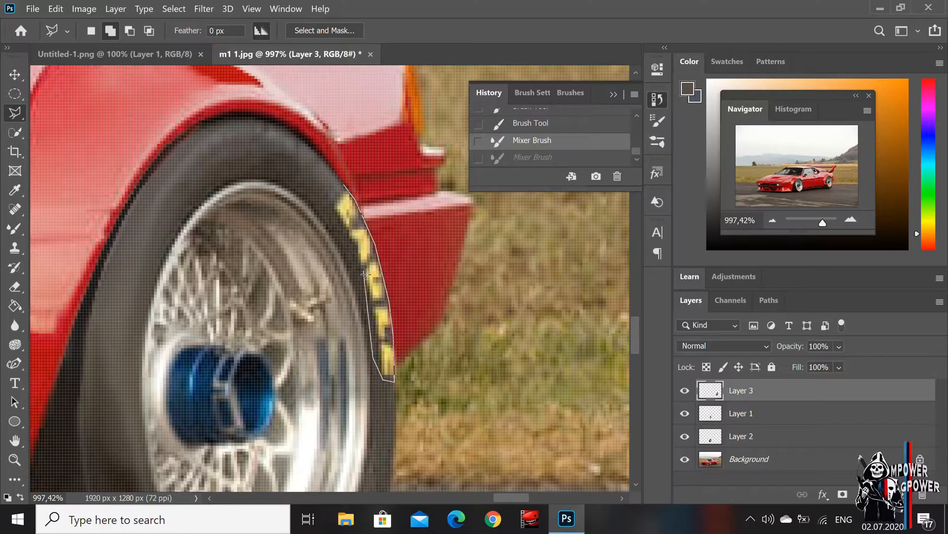
click(344, 187)
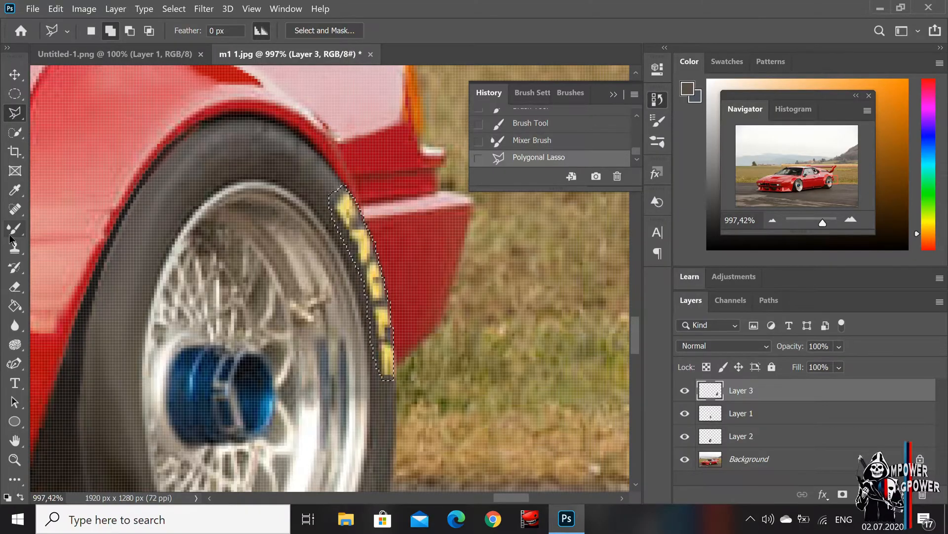
key(b)
click(332, 200)
drag(338, 180, 379, 292)
mouse_move(341, 197)
mouse_down()
mouse_move(388, 382)
mouse_move(386, 311)
mouse_up()
alt+click(380, 448)
mouse_move(390, 396)
mouse_down()
mouse_move(379, 261)
mouse_move(345, 198)
mouse_up()
alt+click(306, 135)
drag(389, 352, 368, 232)
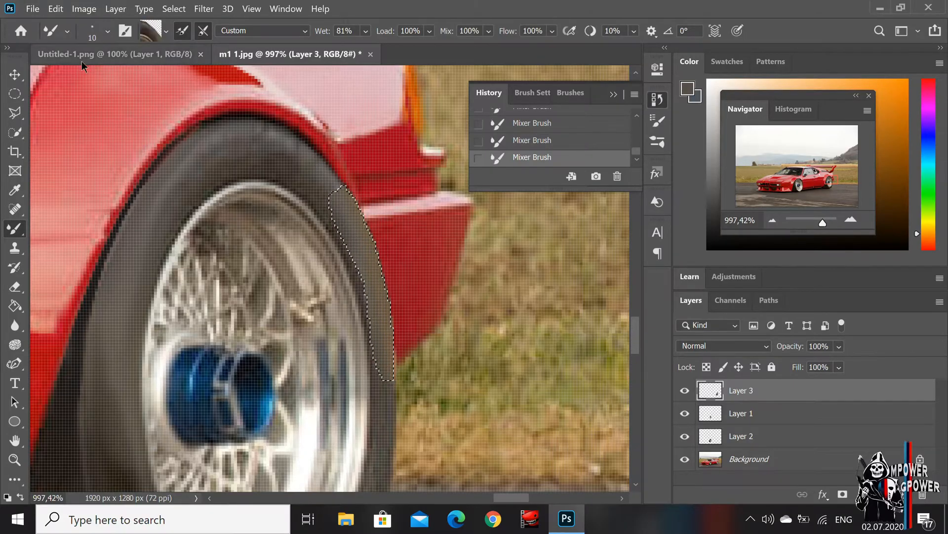
Step: Clear the selection and blend the retouched patch into the surrounding upper sidewall with the Mixer Brush
click(15, 94)
drag(59, 86, 62, 89)
click(517, 219)
click(14, 229)
drag(312, 181, 339, 215)
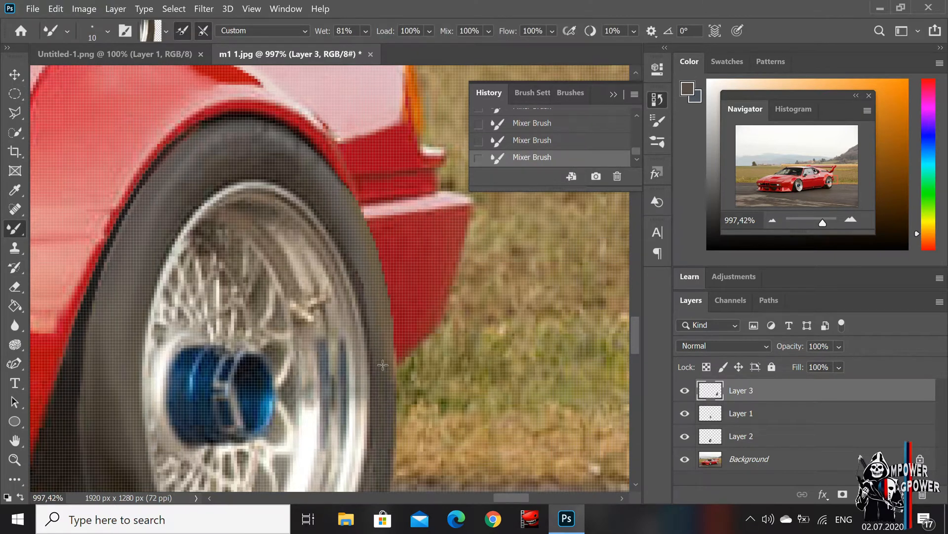
Step: Hide Layer 3 and copy the rear wheel's rim from the Background to a new layer using an elliptical selection
drag(822, 223, 815, 224)
click(685, 390)
click(750, 458)
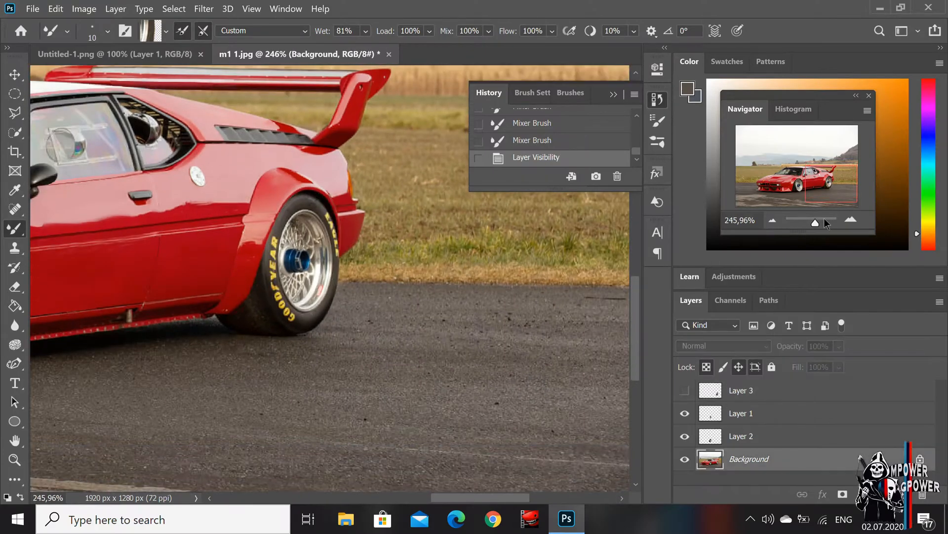
scroll(330, 315, up, 4)
click(15, 94)
drag(209, 114, 336, 359)
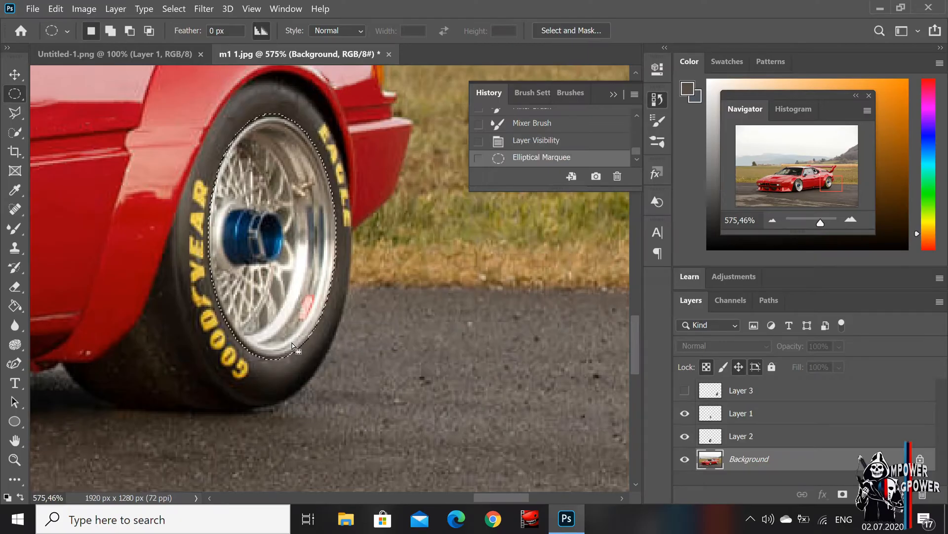
click(51, 103)
key(ctrl+v)
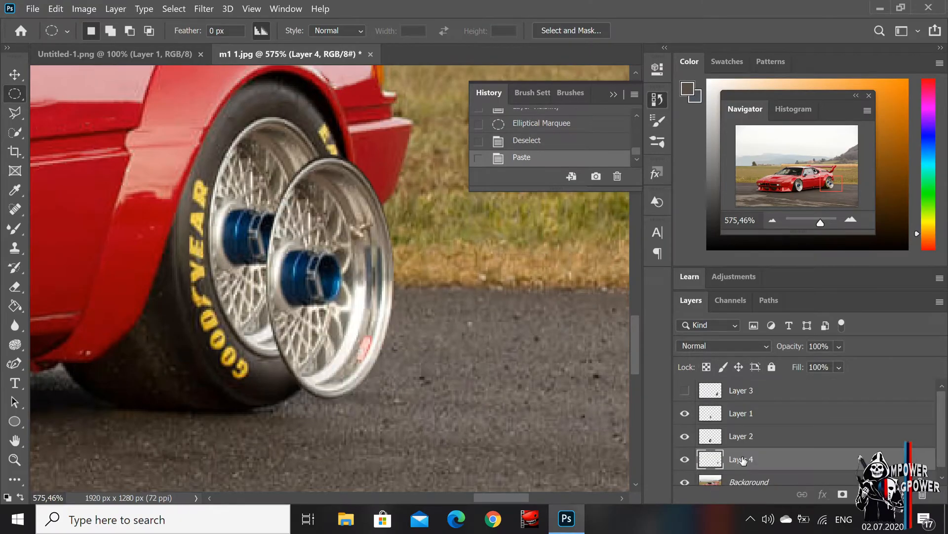
Step: Move the pasted rim layer to the top of the stack and make Layer 3 visible again
drag(742, 460, 752, 389)
click(710, 413)
click(682, 415)
click(759, 392)
Step: Place the pasted rim over the rear wheel with Free Transform, scaling it to 125.40% and rotating it to -1.12°
right_click(277, 288)
click(318, 190)
drag(321, 312, 274, 266)
drag(349, 108, 360, 87)
drag(330, 147, 335, 147)
drag(821, 223, 816, 223)
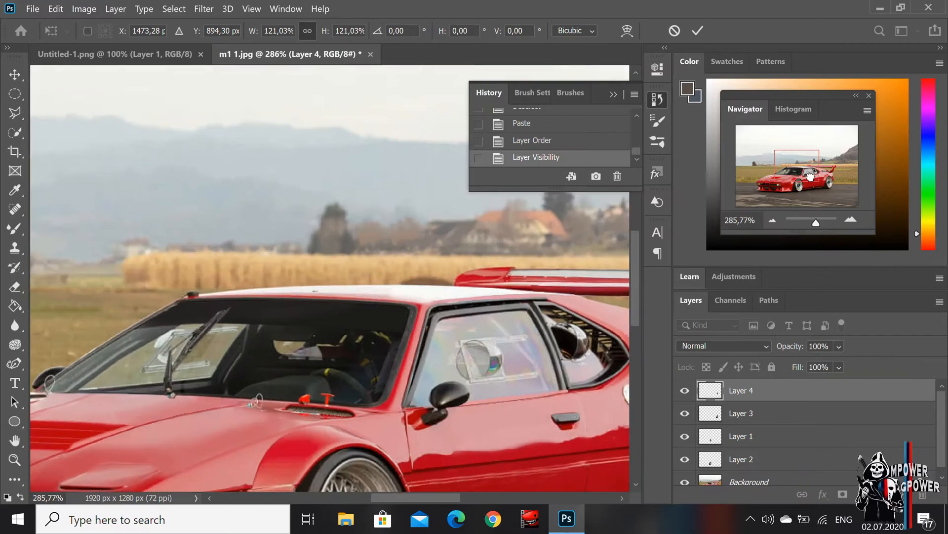
drag(811, 176, 820, 183)
drag(593, 447, 595, 447)
drag(576, 417, 598, 398)
Step: Nudge the rim into place inside the rear tire, rotate it to -0.78° and apply the transform
key(Left)
key(Left)
key(Left)
key(Left)
key(Left)
key(Down)
key(Down)
key(Down)
key(Down)
key(Down)
key(Down)
key(Down)
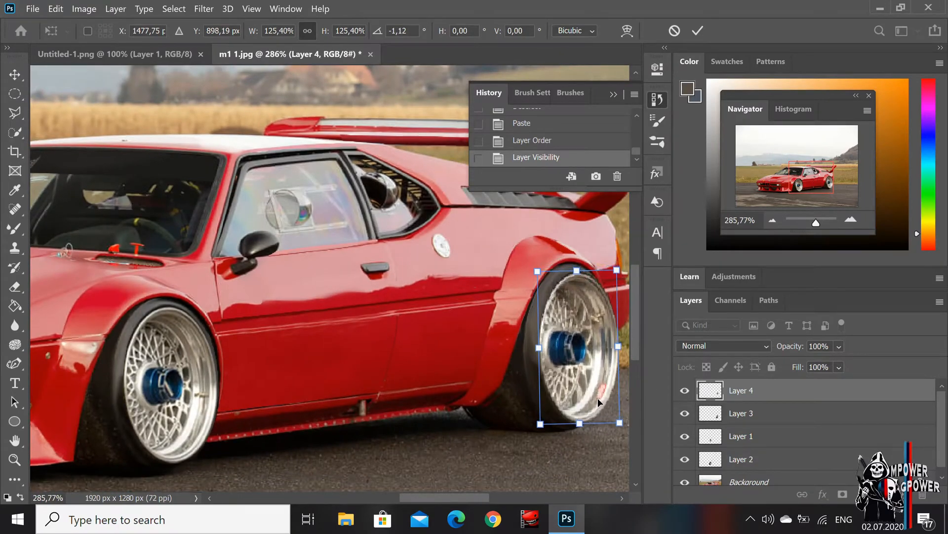
key(Left)
drag(583, 450, 581, 450)
key(Up)
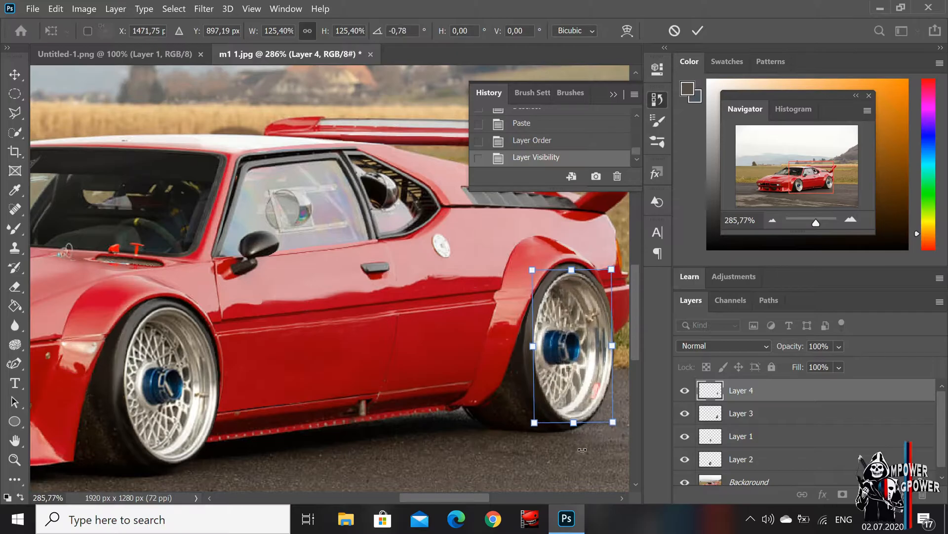
key(Right)
click(693, 35)
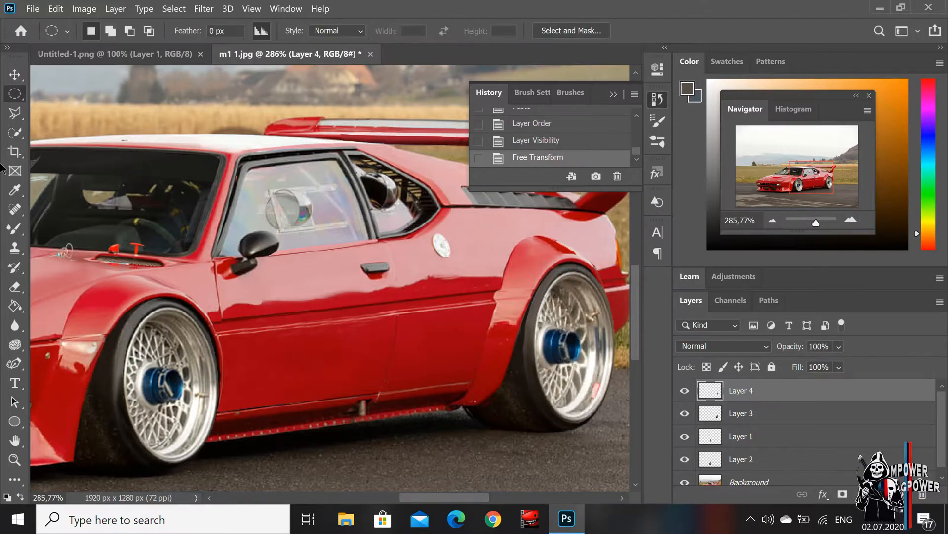
click(23, 74)
key(Left)
mouse_move(816, 222)
mouse_down()
mouse_move(800, 223)
mouse_move(816, 223)
mouse_up()
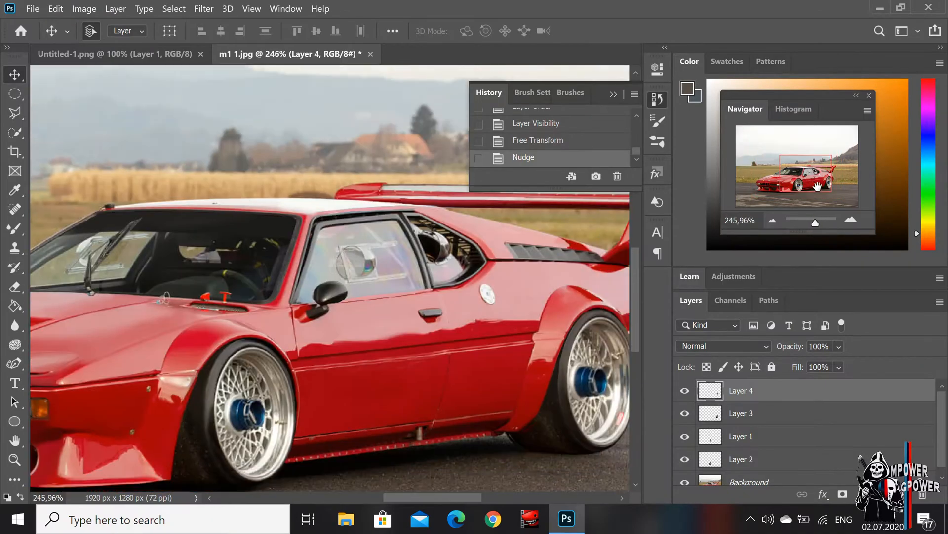
click(16, 113)
key(w)
click(309, 183)
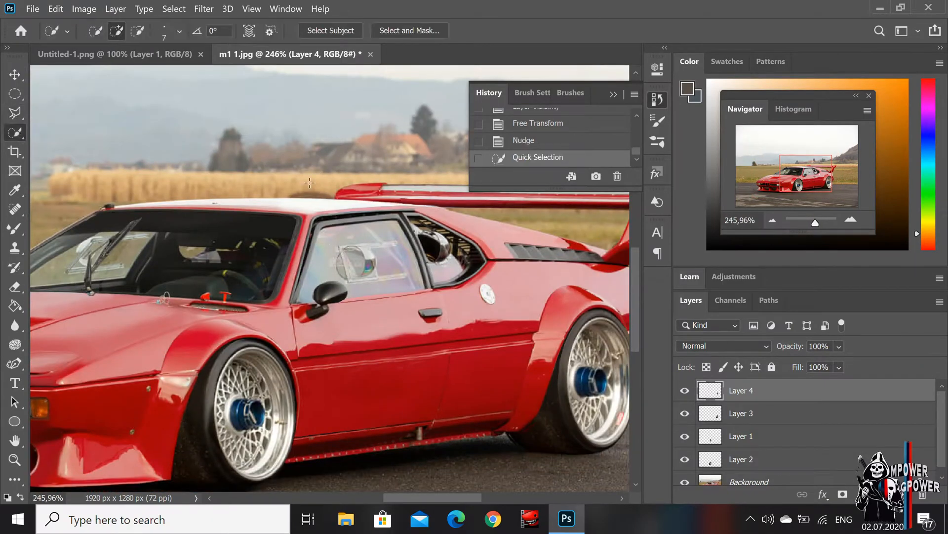
Step: Select the door window's glass on the Background layer with the Polygonal Lasso, tracing around the side mirror
click(771, 479)
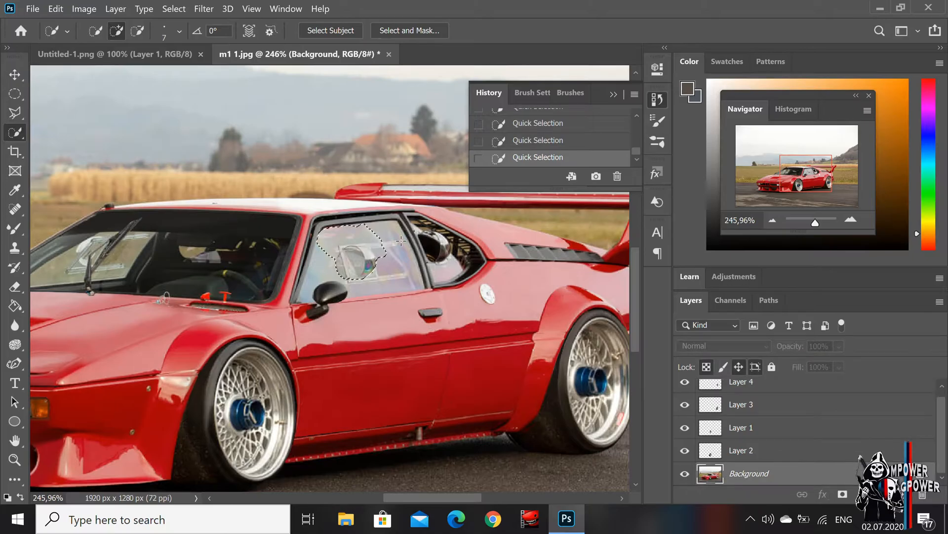
click(15, 113)
click(313, 254)
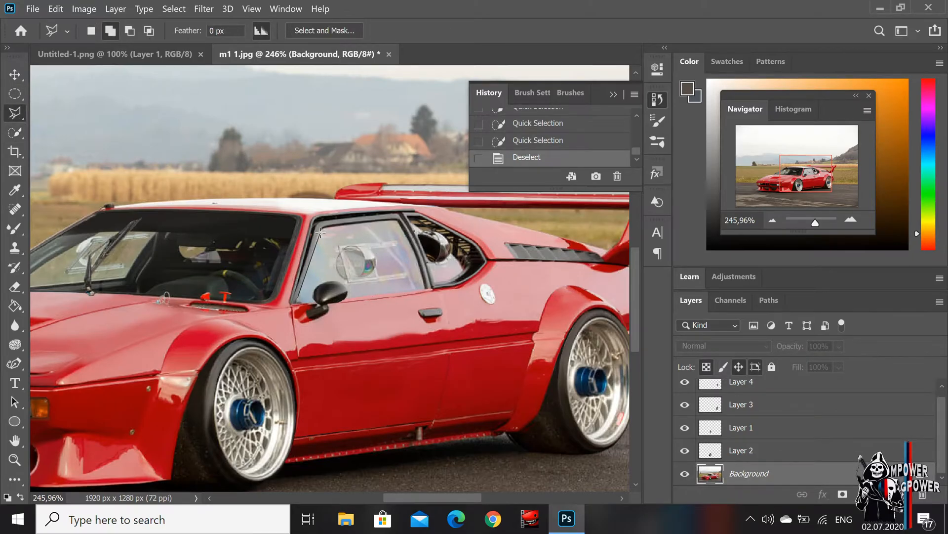
scroll(321, 230, up, 3)
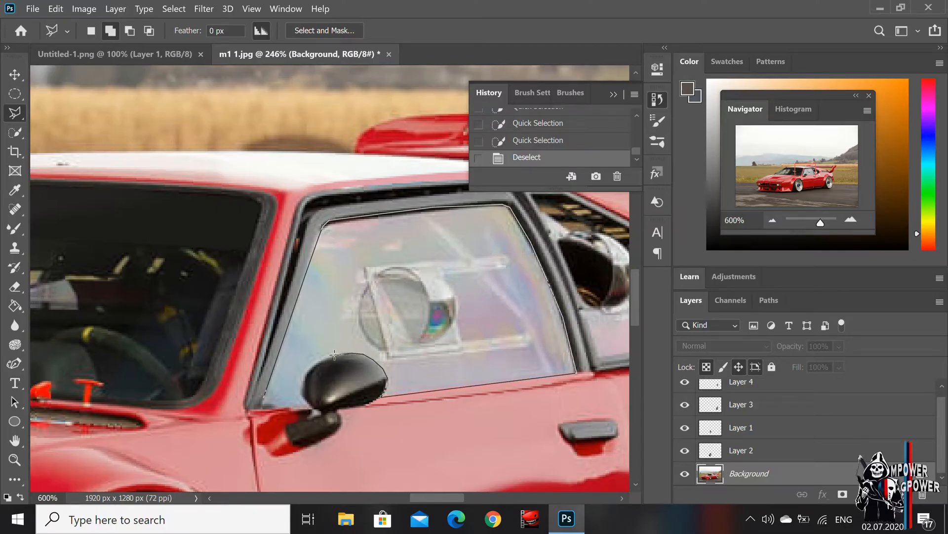
click(264, 402)
Step: Add the rear quarter window behind the door to the selection with the Polygonal Lasso
scroll(282, 184, right, 5)
scroll(283, 184, down, 1)
click(283, 179)
click(435, 245)
click(438, 269)
click(375, 345)
click(350, 346)
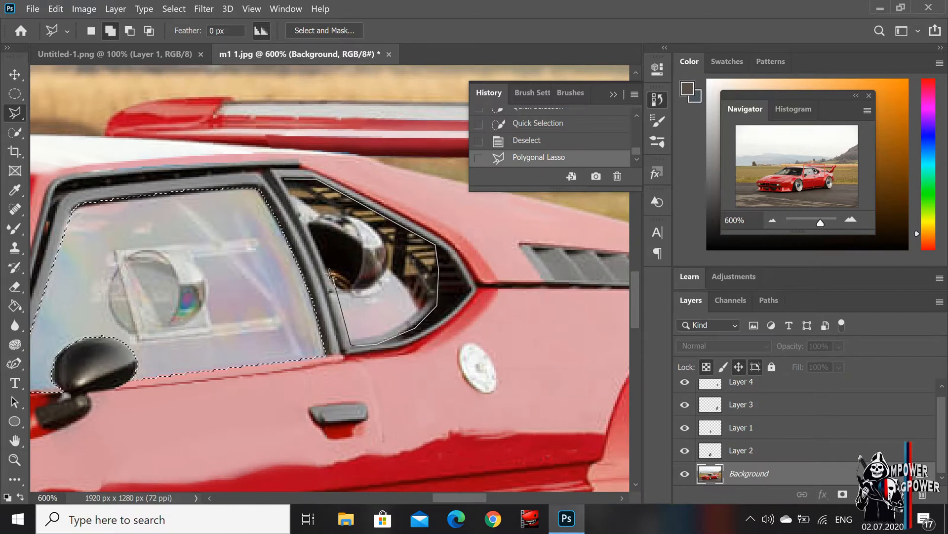
click(285, 181)
Step: Add the whole windscreen to the selection with the Polygonal Lasso, tracing around the red parts along its lower edge
mouse_move(74, 198)
mouse_down()
mouse_move(498, 227)
mouse_move(591, 297)
mouse_up()
click(528, 290)
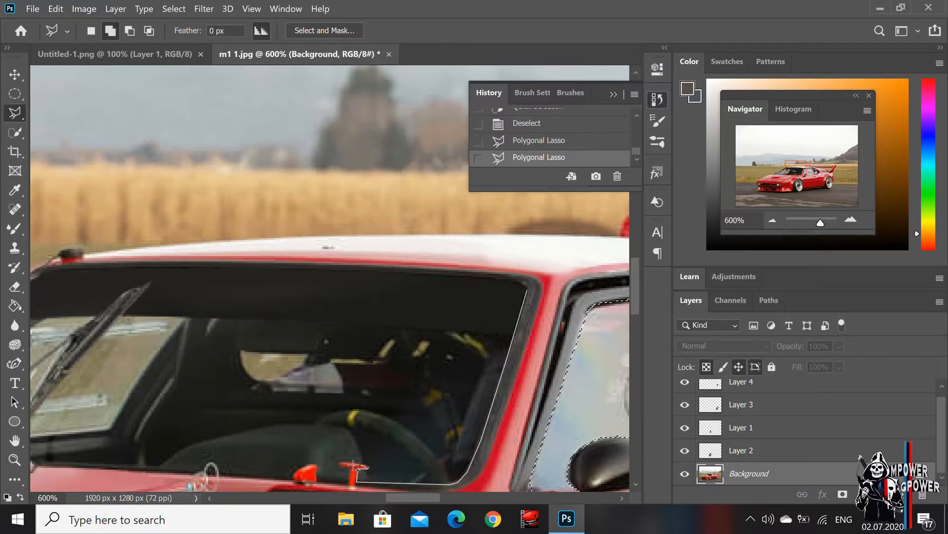
click(319, 483)
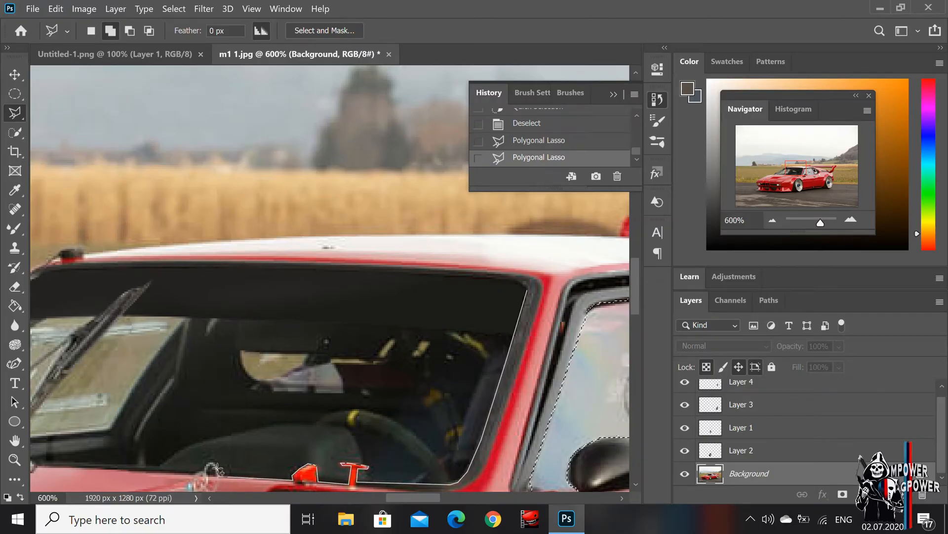
scroll(95, 473, left, 2)
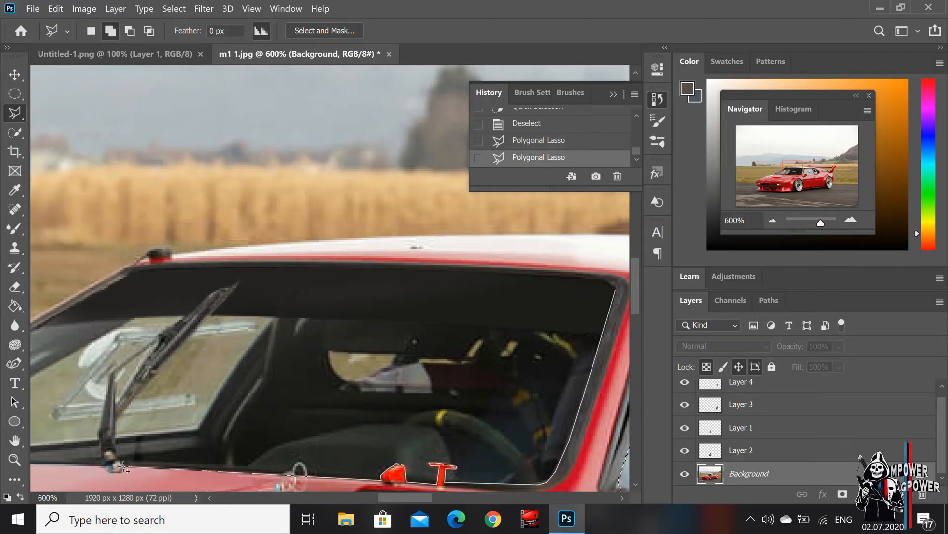
scroll(100, 462, left, 5)
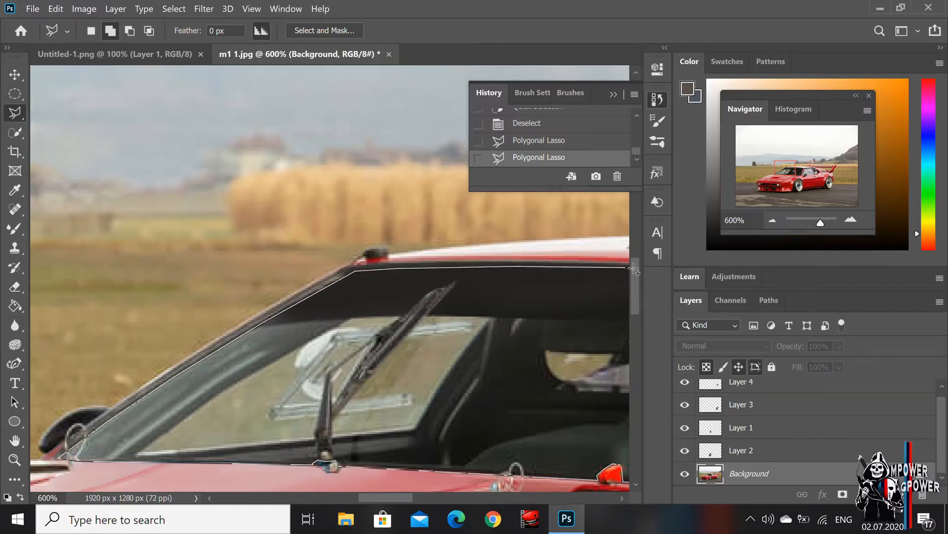
scroll(625, 269, right, 4)
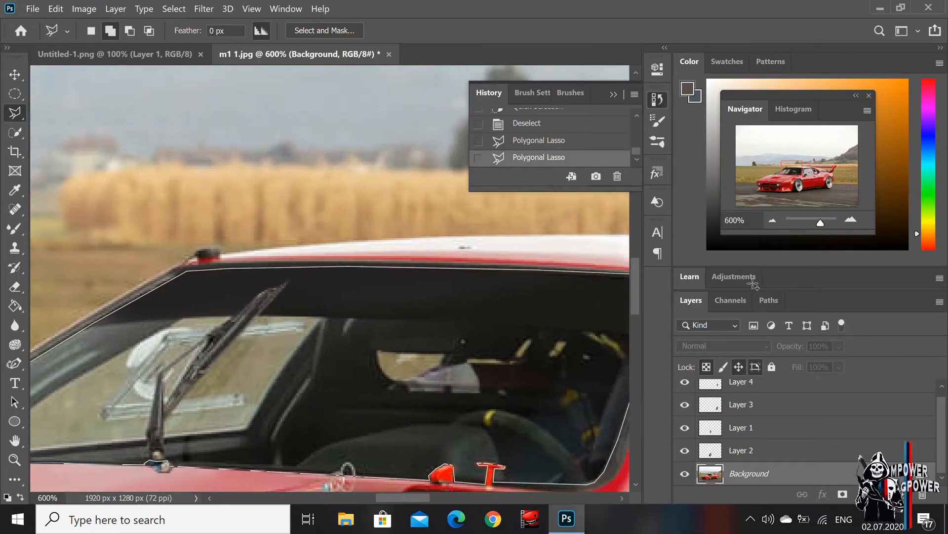
click(546, 289)
scroll(457, 267, down, 6)
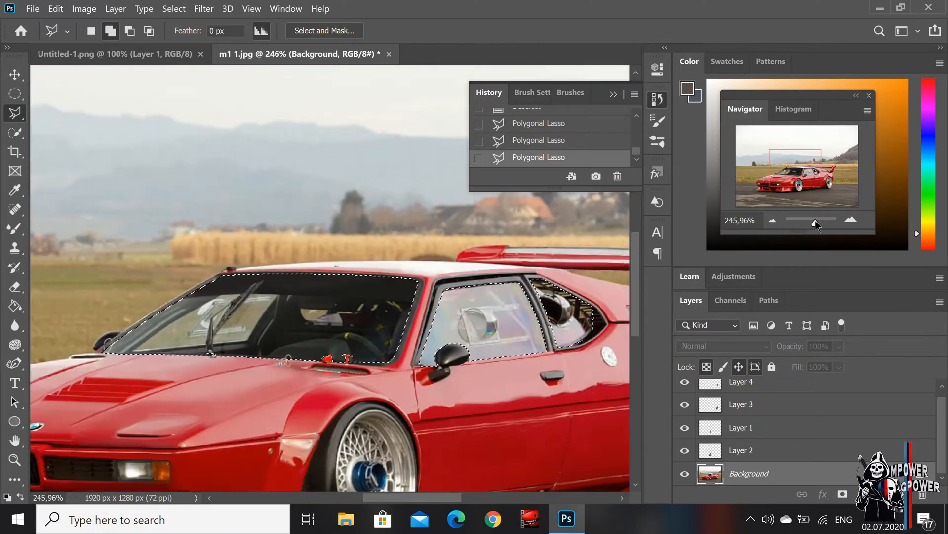
Step: Apply a Vibrance adjustment to the selected windows
click(84, 8)
mouse_move(116, 44)
click(256, 98)
drag(451, 271, 484, 271)
click(568, 248)
Step: Darken the selected windows by strongly lowering Lightness with a Hue/Saturation adjustment, and clear the selection
click(95, 10)
mouse_move(114, 38)
click(262, 110)
drag(695, 184, 647, 191)
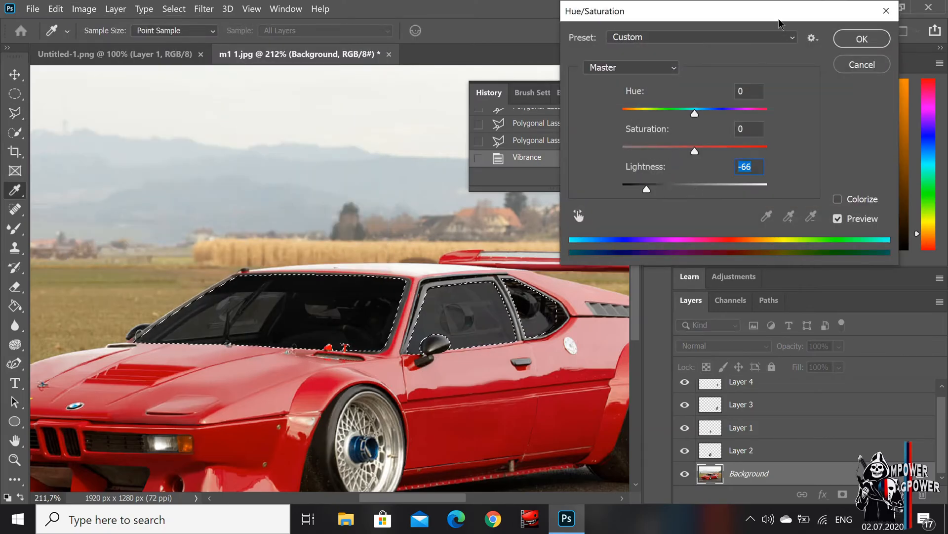
drag(780, 15, 816, 252)
mouse_move(683, 427)
mouse_down()
mouse_move(694, 428)
mouse_move(663, 425)
mouse_move(689, 425)
mouse_up()
click(883, 275)
key(m)
key(ctrl+d)
drag(815, 224, 814, 225)
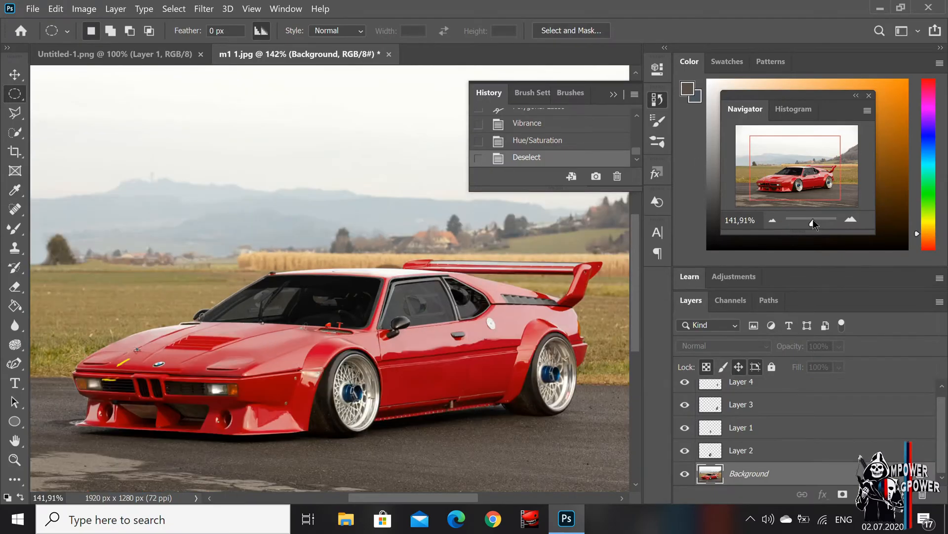
Step: Try a Black & White adjustment on Layer 4 at the rear wheel and revert it
drag(814, 225, 817, 225)
drag(806, 174, 833, 168)
click(709, 386)
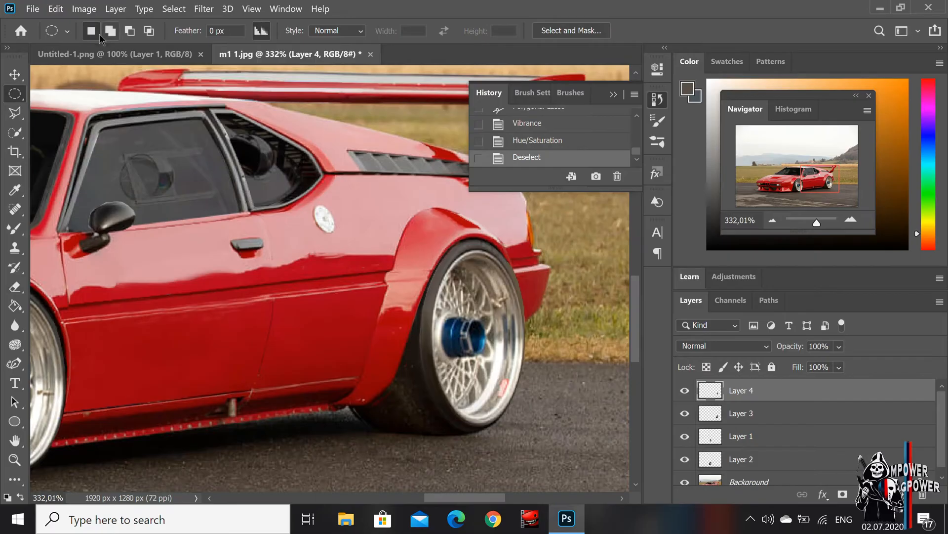
click(84, 8)
mouse_move(129, 40)
click(247, 139)
click(824, 63)
drag(821, 220, 813, 224)
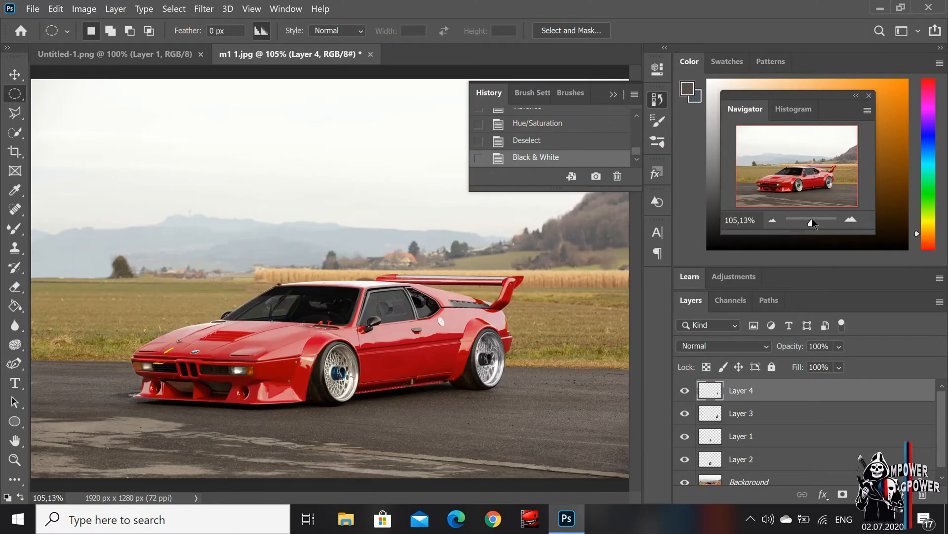
click(561, 140)
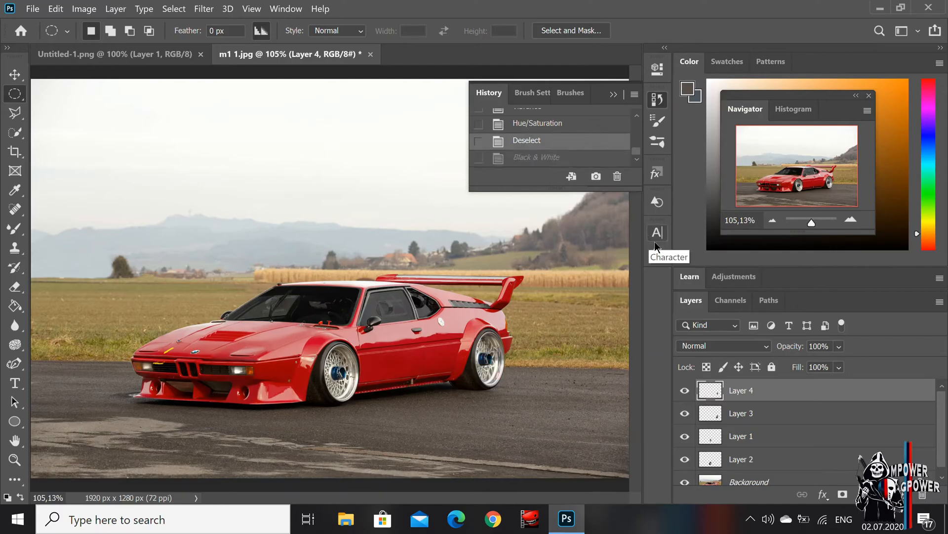
Step: Open the logo file Untitled-1.png and copy its logo layer into m1 1.jpg
click(33, 8)
click(43, 36)
drag(452, 91, 450, 304)
double_click(173, 283)
click(262, 54)
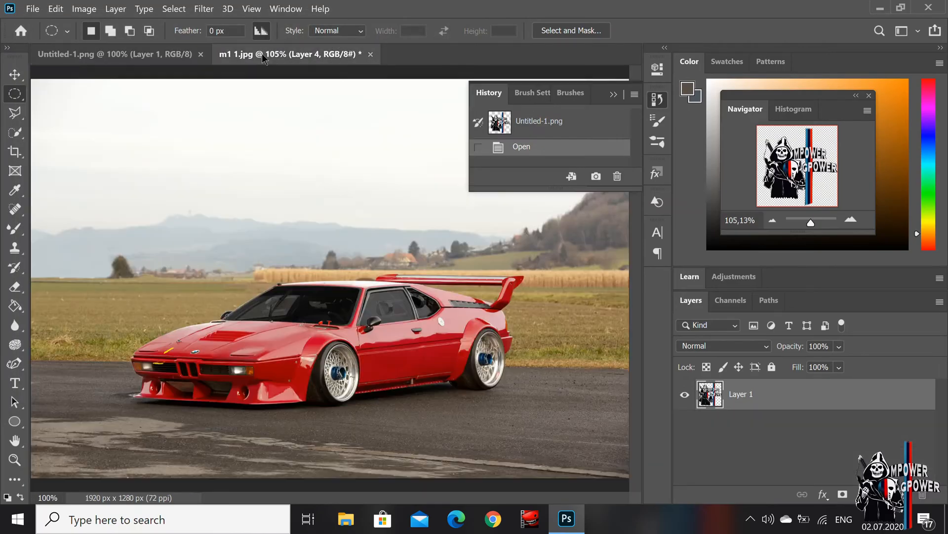
drag(263, 54, 211, 94)
click(15, 75)
click(14, 94)
Step: Scale the logo to 23.17% with Free Transform and place it above the car's bonnet, in front of the windscreen
right_click(280, 302)
click(320, 174)
drag(483, 409, 235, 301)
click(815, 220)
click(766, 173)
click(817, 220)
drag(782, 177, 786, 174)
drag(388, 300, 399, 300)
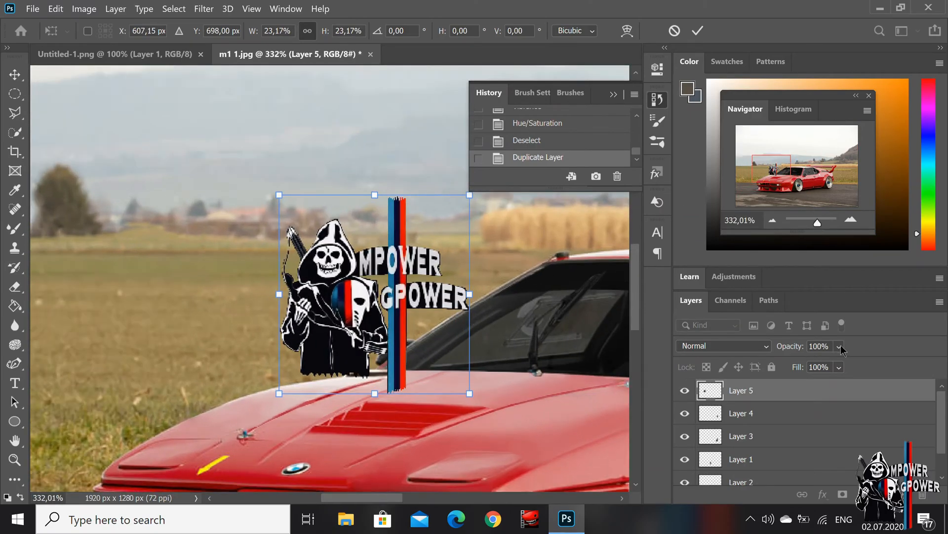
Step: Reduce the logo layer's opacity to 34% and delete its parts overlapping the bonnet edge and mirror using the Polygonal Lasso
click(840, 347)
drag(887, 361, 835, 361)
click(14, 113)
drag(818, 224, 823, 223)
scroll(786, 266, down, 3)
scroll(367, 387, down, 3)
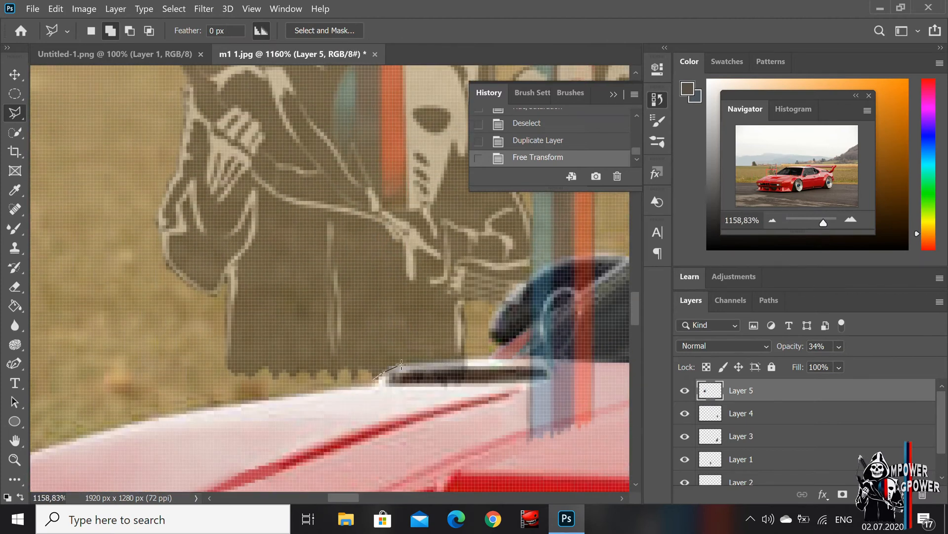
click(472, 359)
click(621, 259)
click(612, 442)
click(469, 459)
click(352, 433)
click(378, 377)
key(Delete)
Step: Restore the logo layer to full opacity and clear the selection
drag(840, 347, 906, 368)
key(m)
key(ctrl+d)
drag(822, 221, 809, 218)
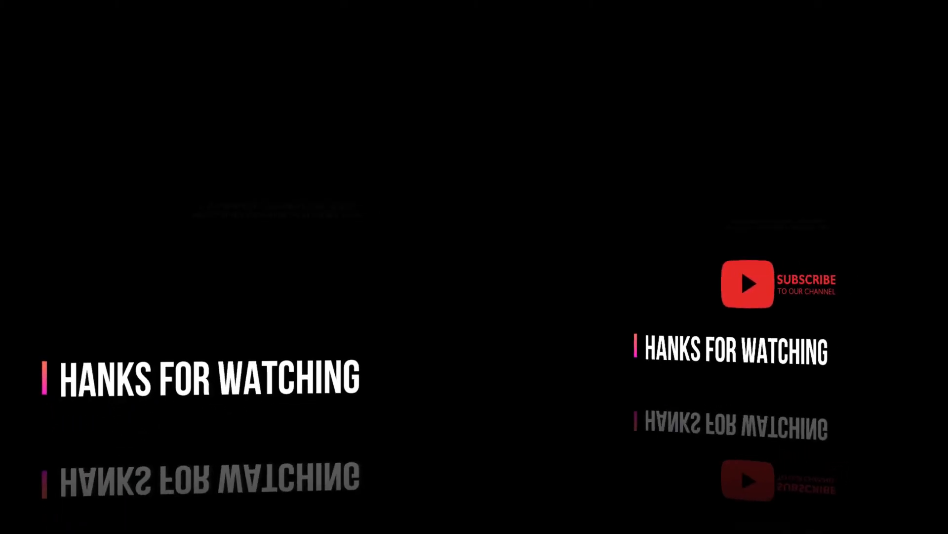